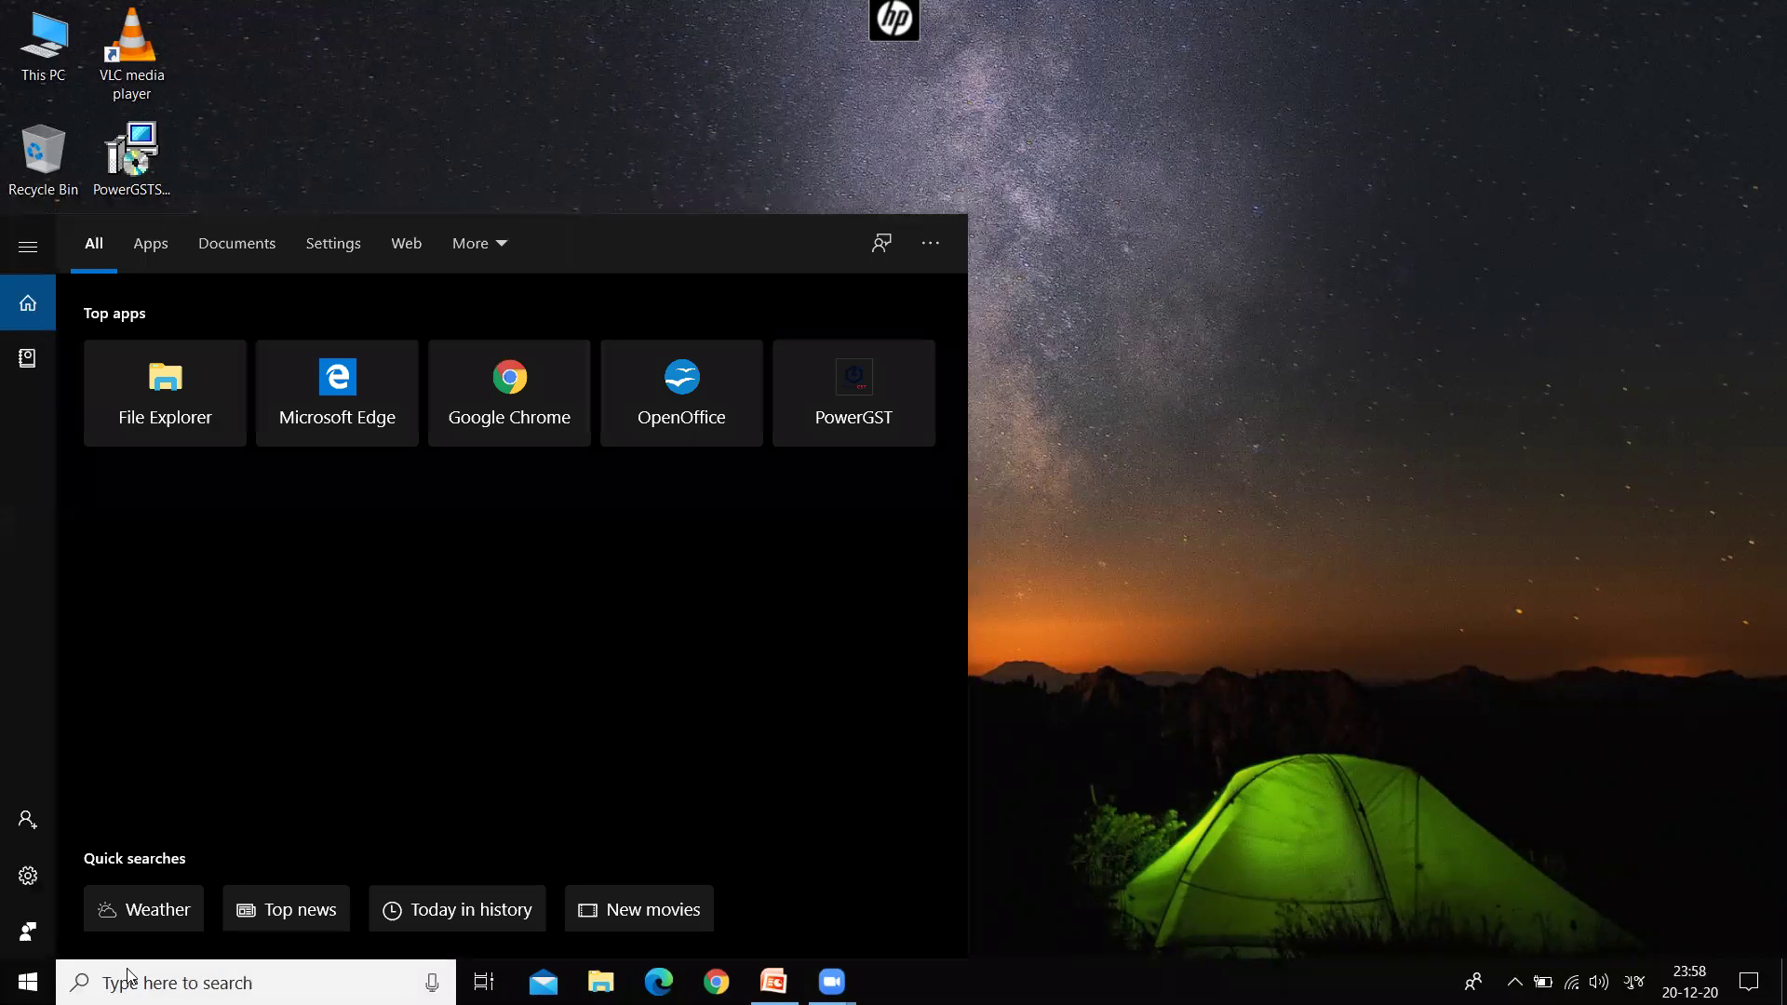
pyautogui.write('ઇજા')
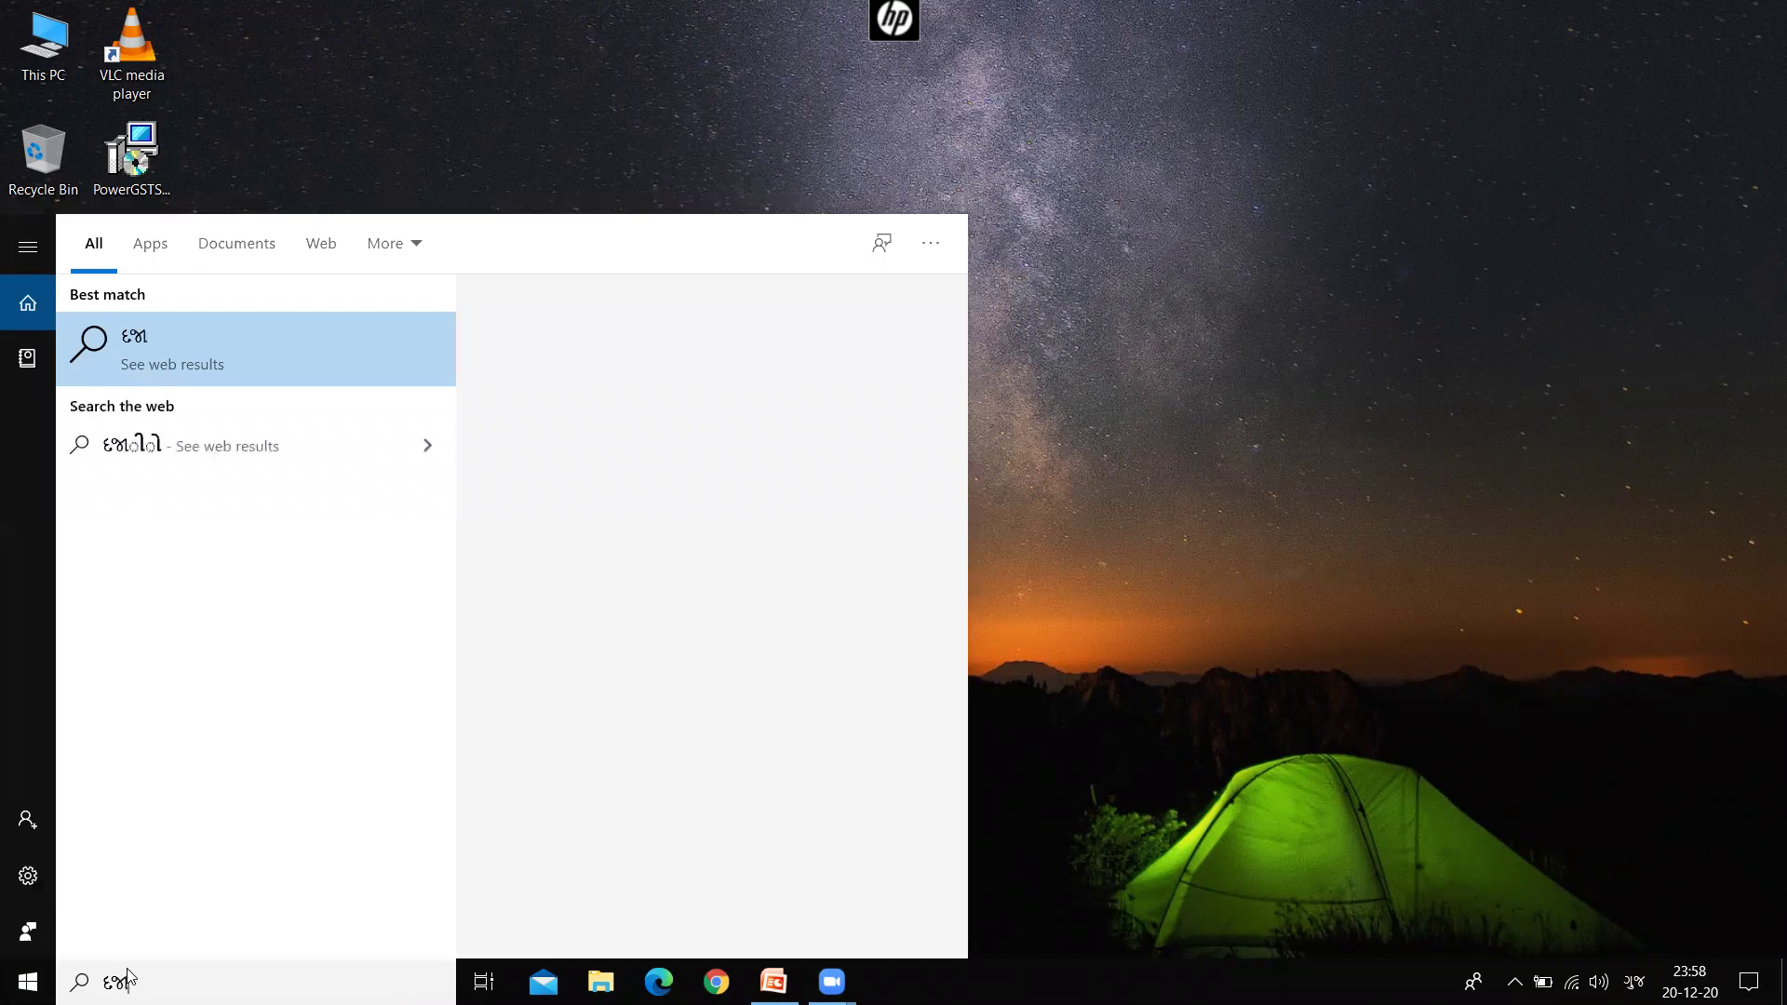
pyautogui.write('વ')
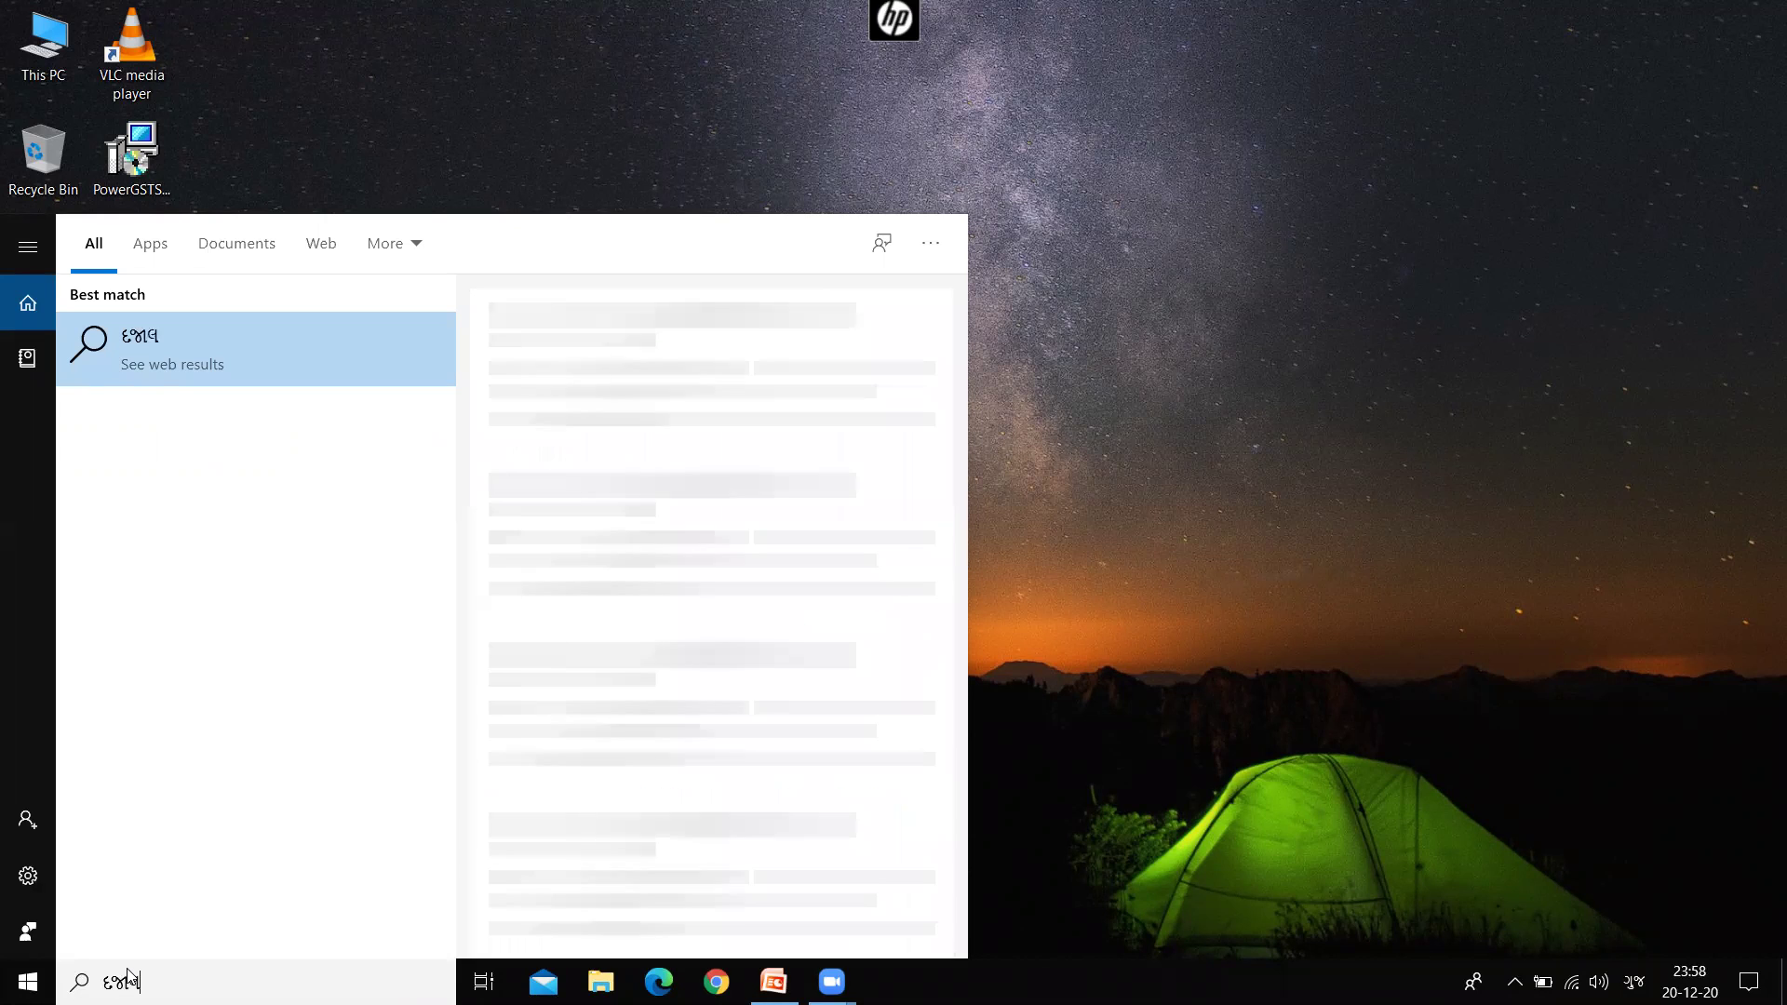
pyautogui.press('BackSpace')
pyautogui.press('BackSpace')
pyautogui.press('BackSpace')
pyautogui.press('BackSpace')
# - Search for OpenOffice using the English keyboard layout, launch it, and create a new spreadsheet
pyautogui.hotkey('alt', 'shift')
pyautogui.write('o')
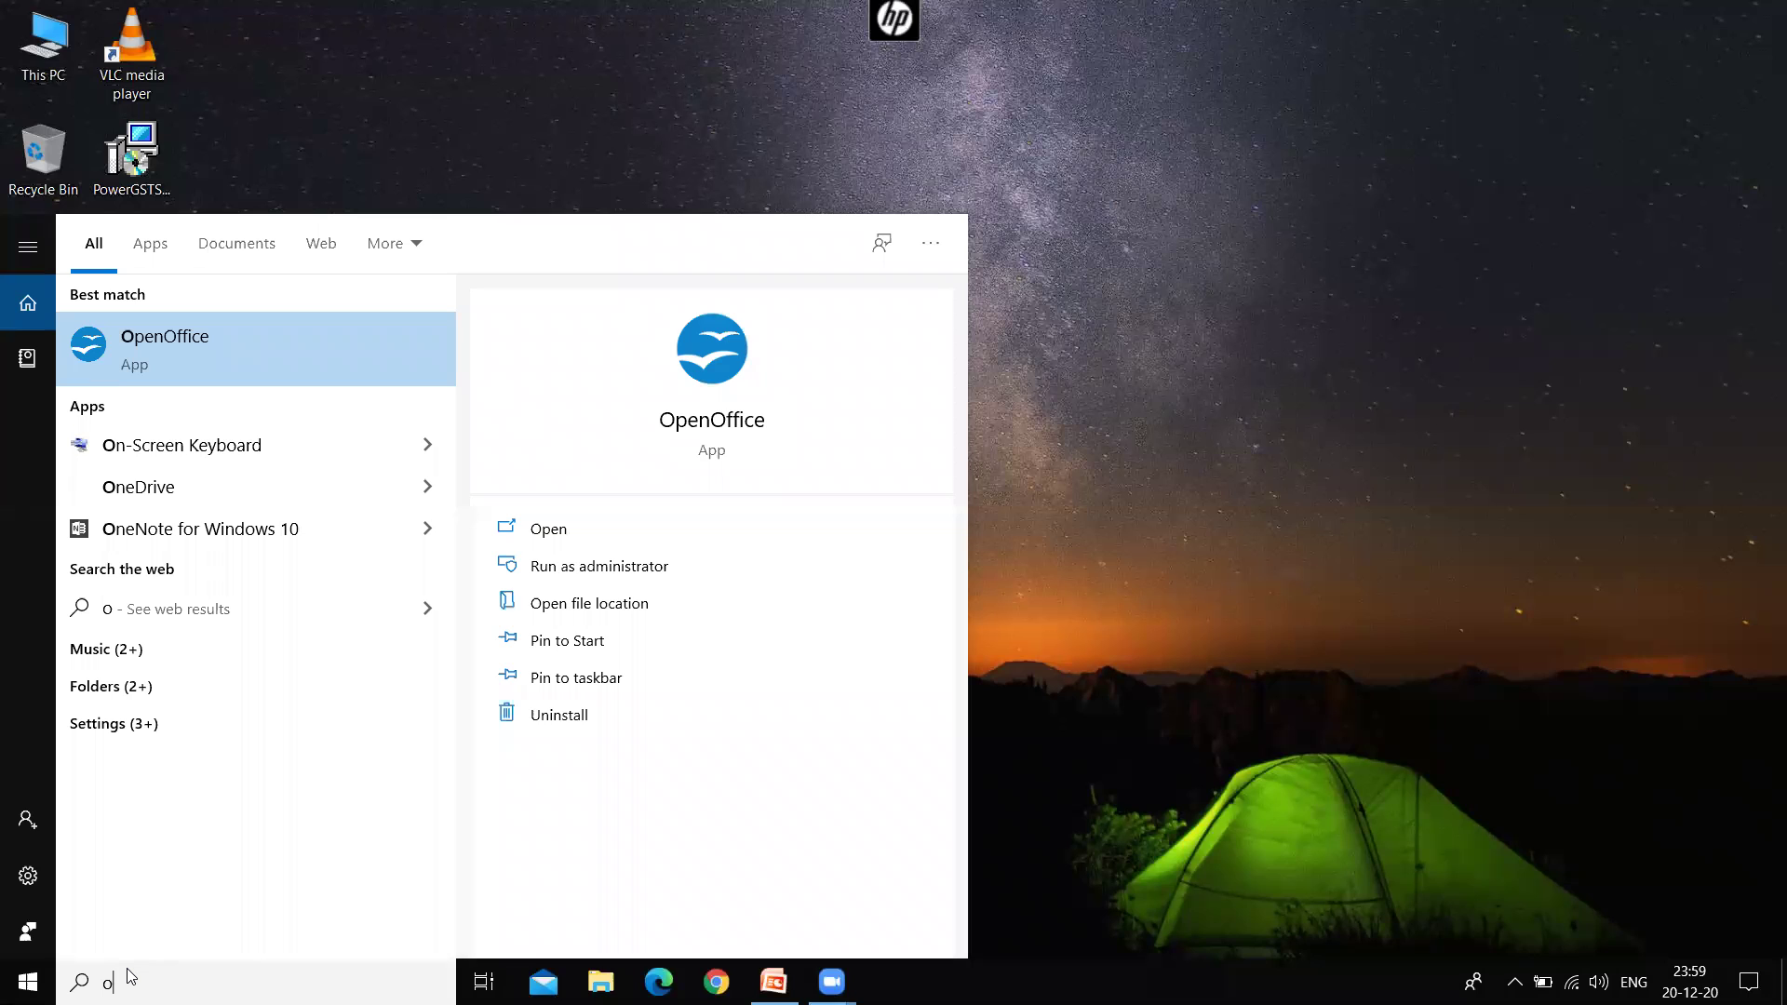
pyautogui.write('e')
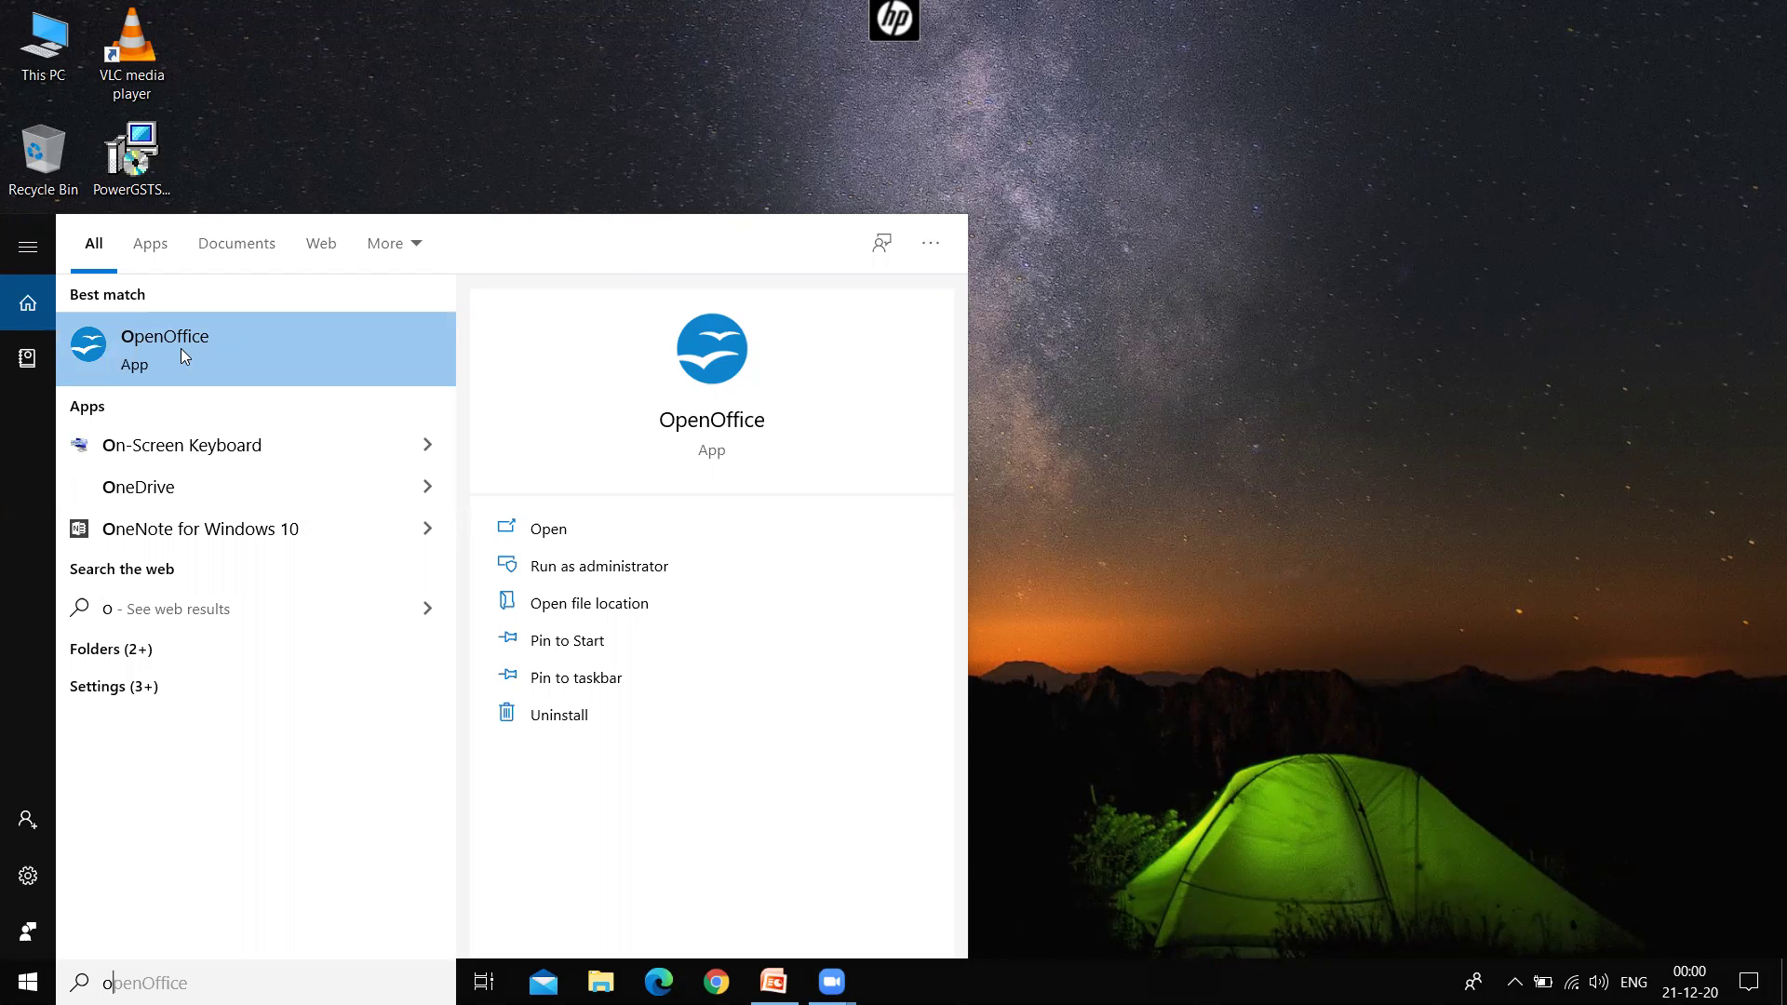
pyautogui.click(181, 348)
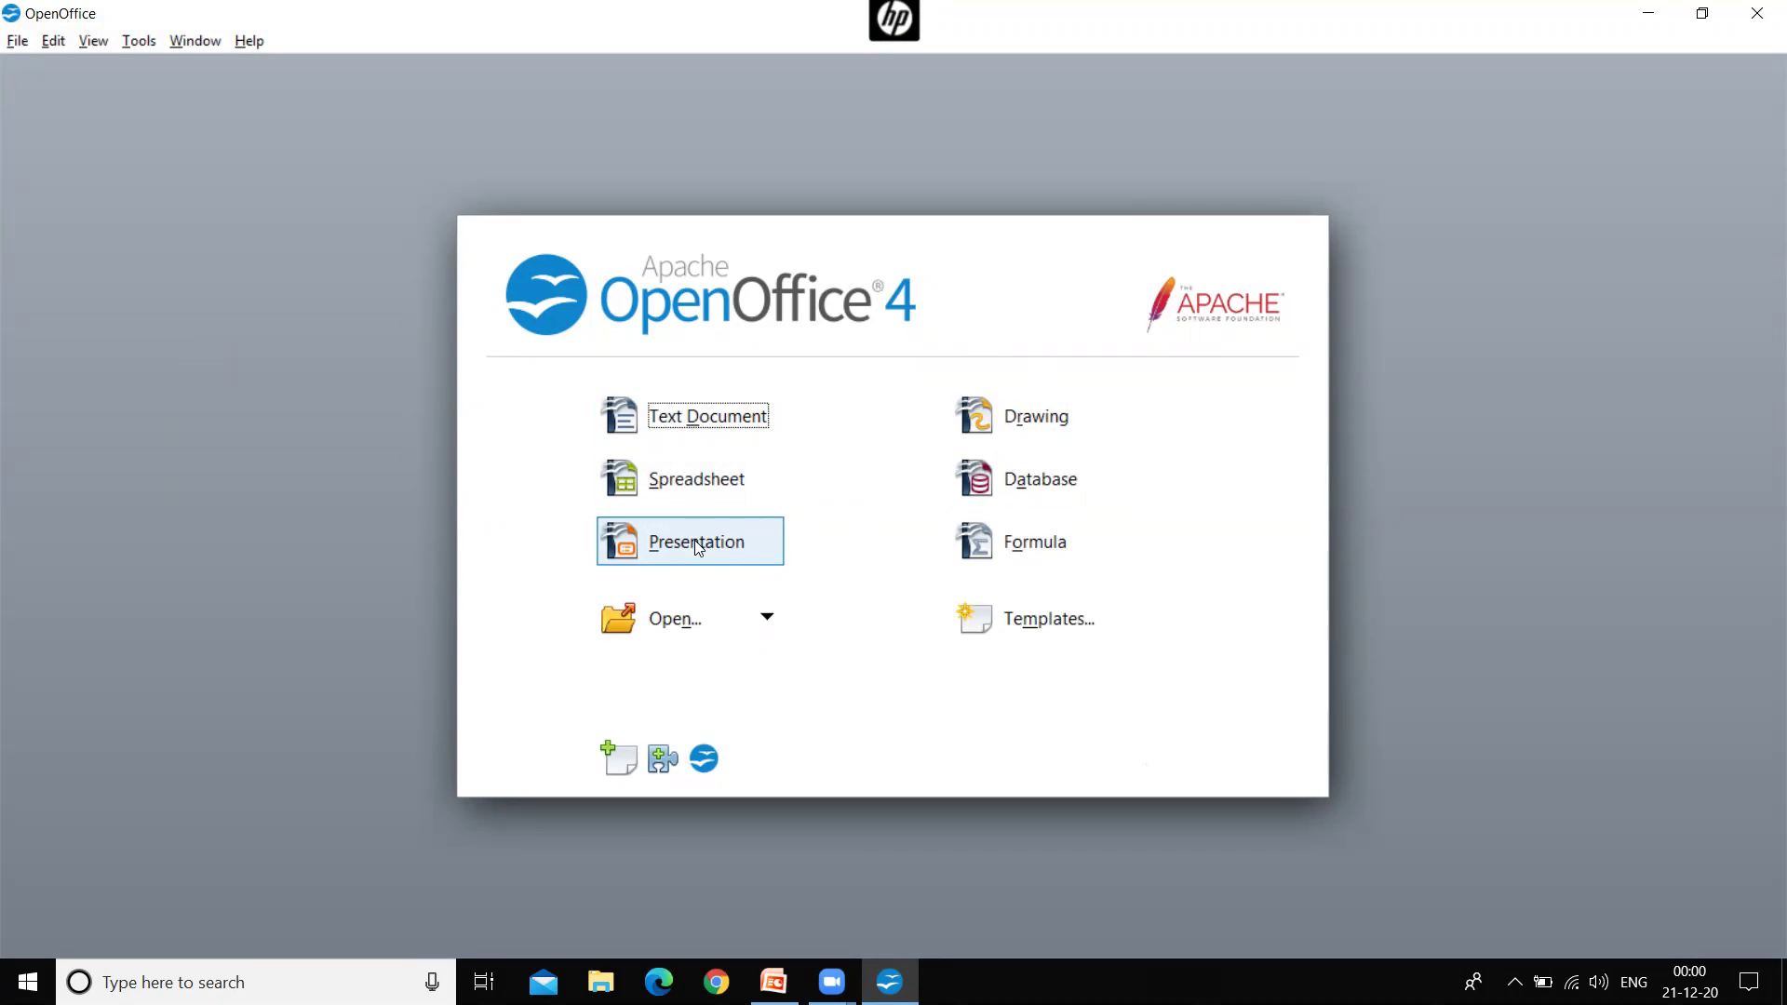
pyautogui.click(702, 478)
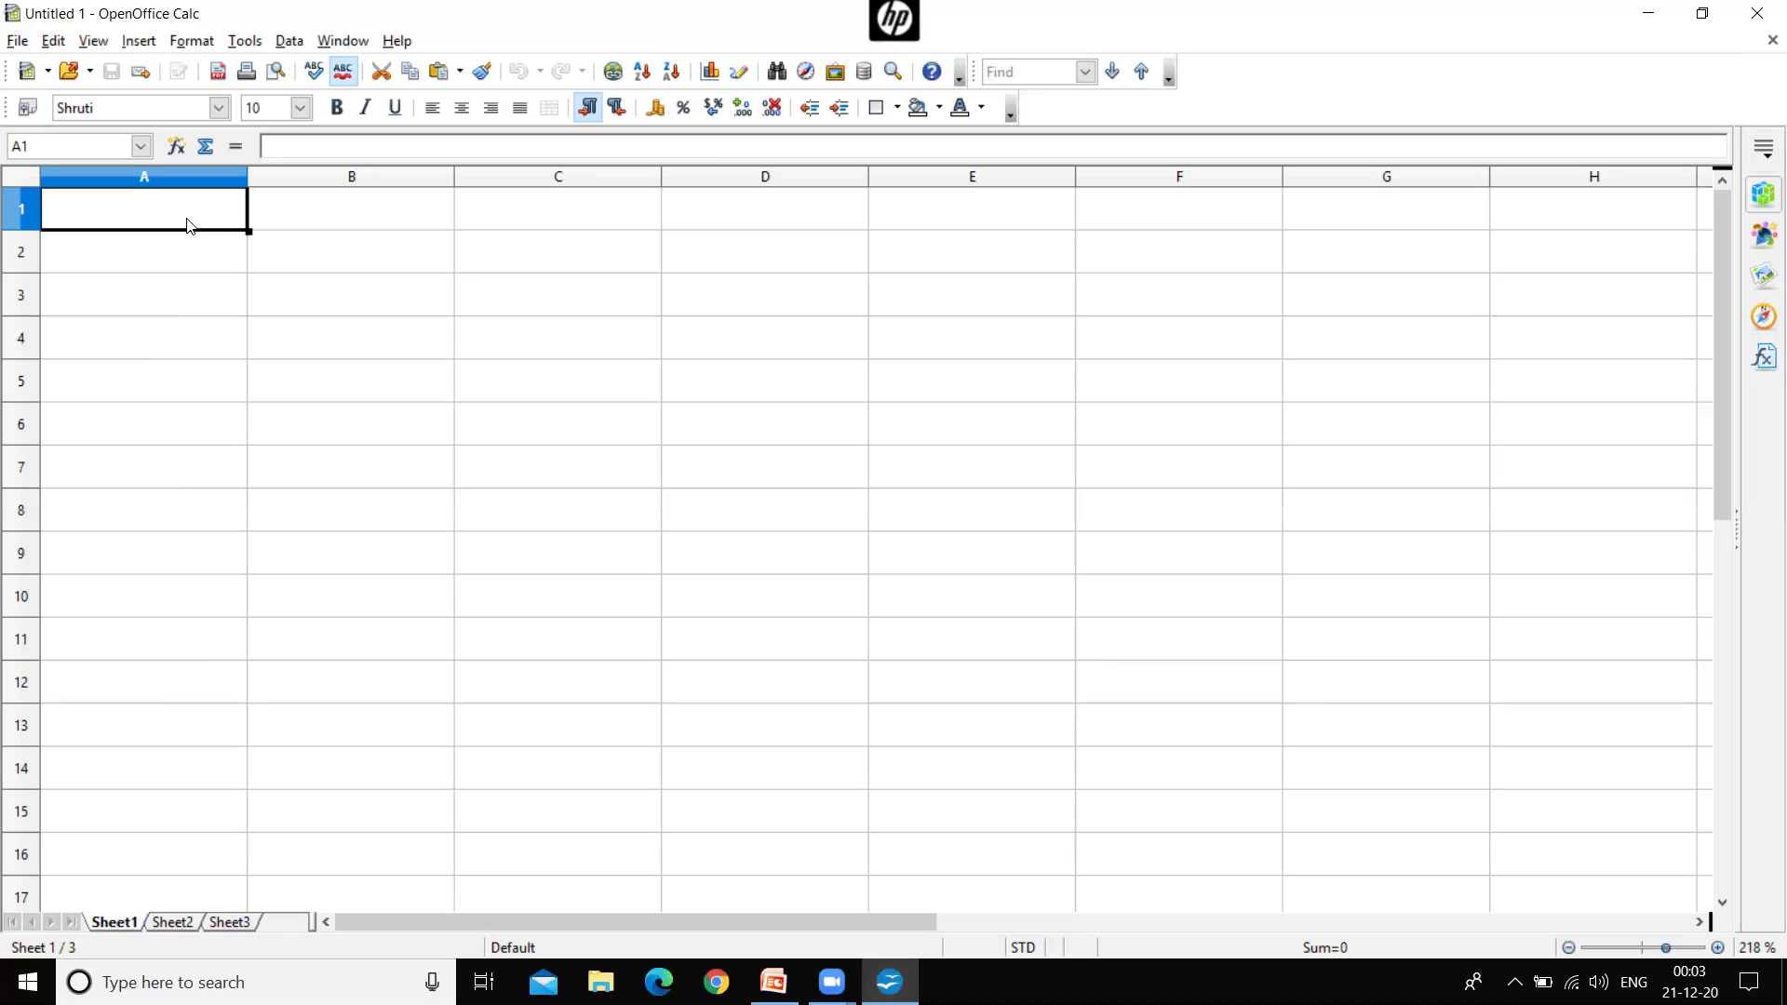
# - Move the cell cursor cell by cell from A1 down to A4 and back up to A1
pyautogui.press('Down')
pyautogui.press('Down')
pyautogui.press('Down')
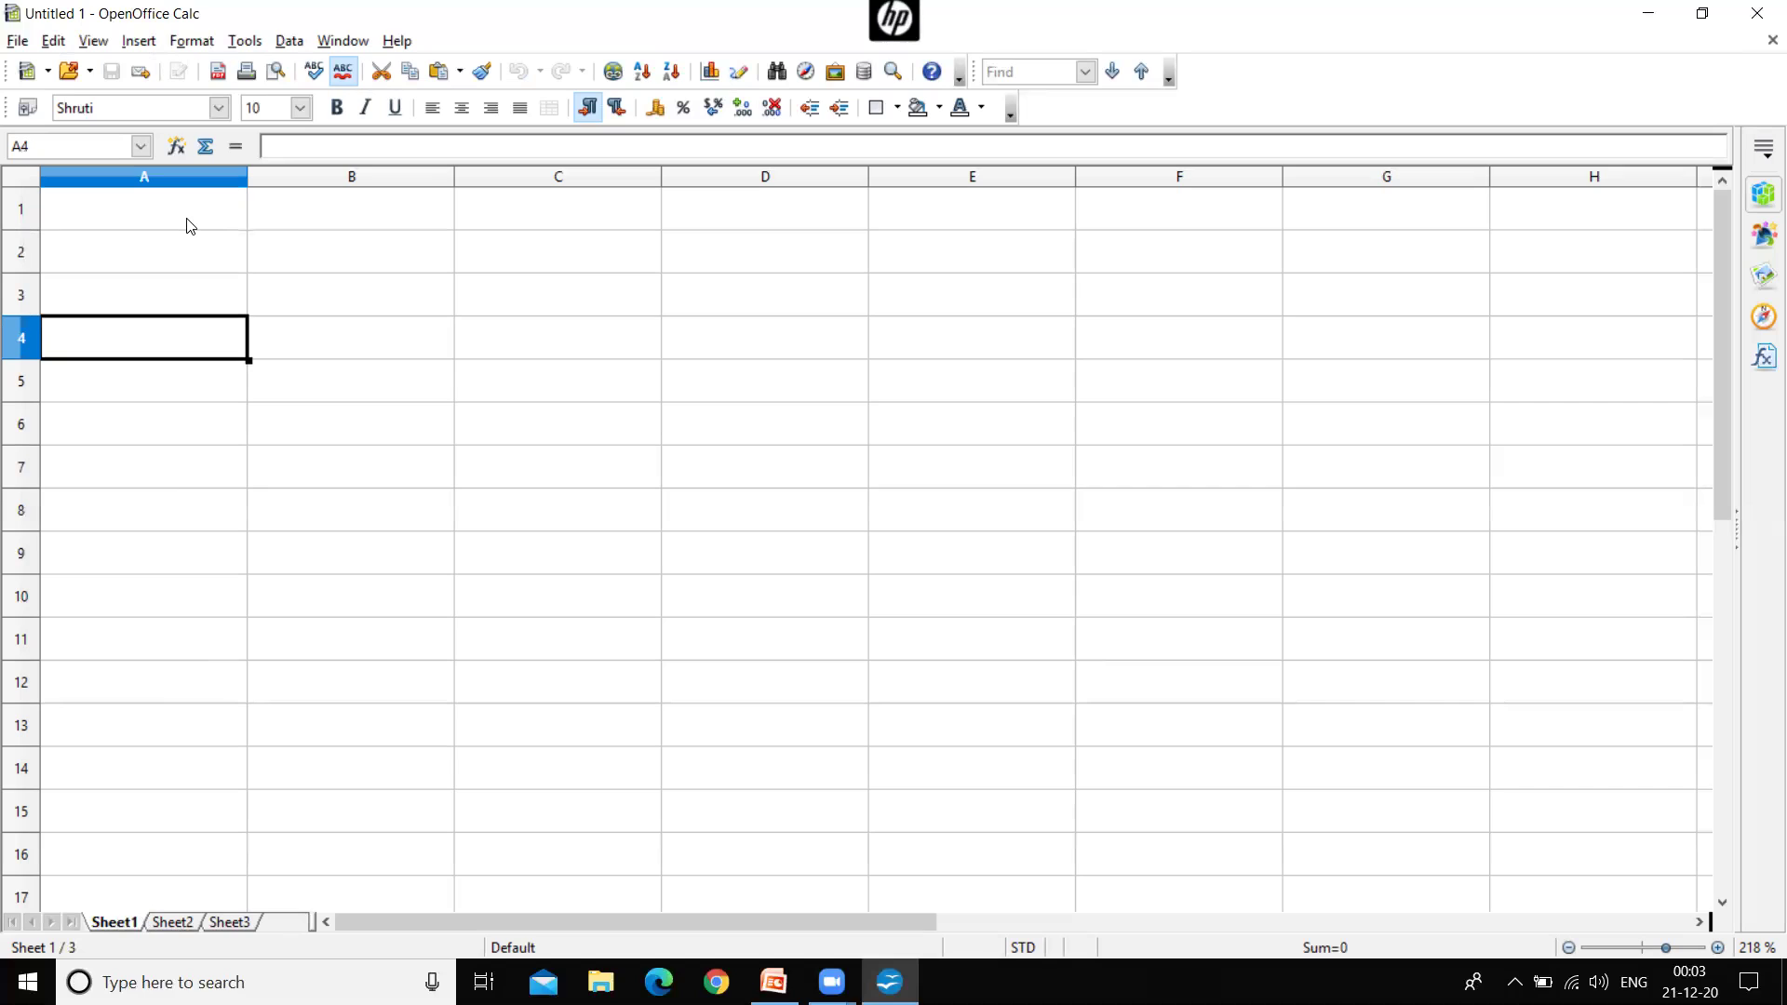
pyautogui.press('Up')
pyautogui.press('Up')
pyautogui.press('Up')
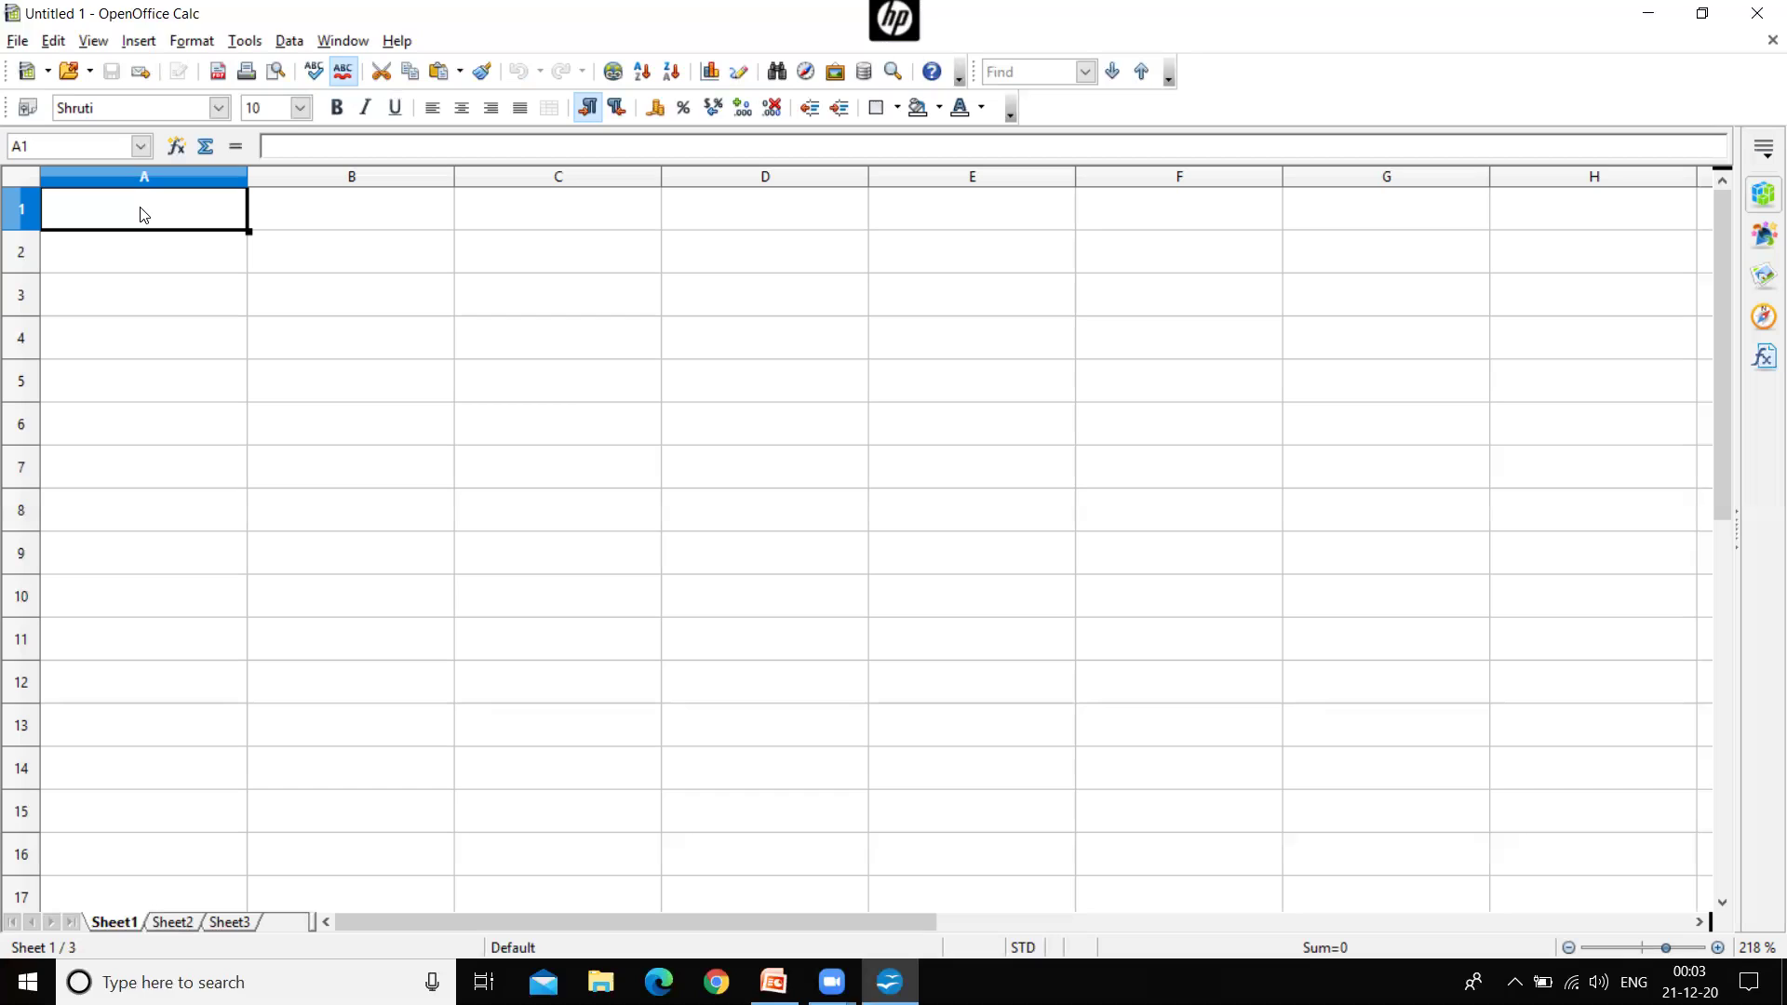
# - Move the cell cursor cell by cell along row 1 from A1 to E1 and back to A1
pyautogui.press('Right')
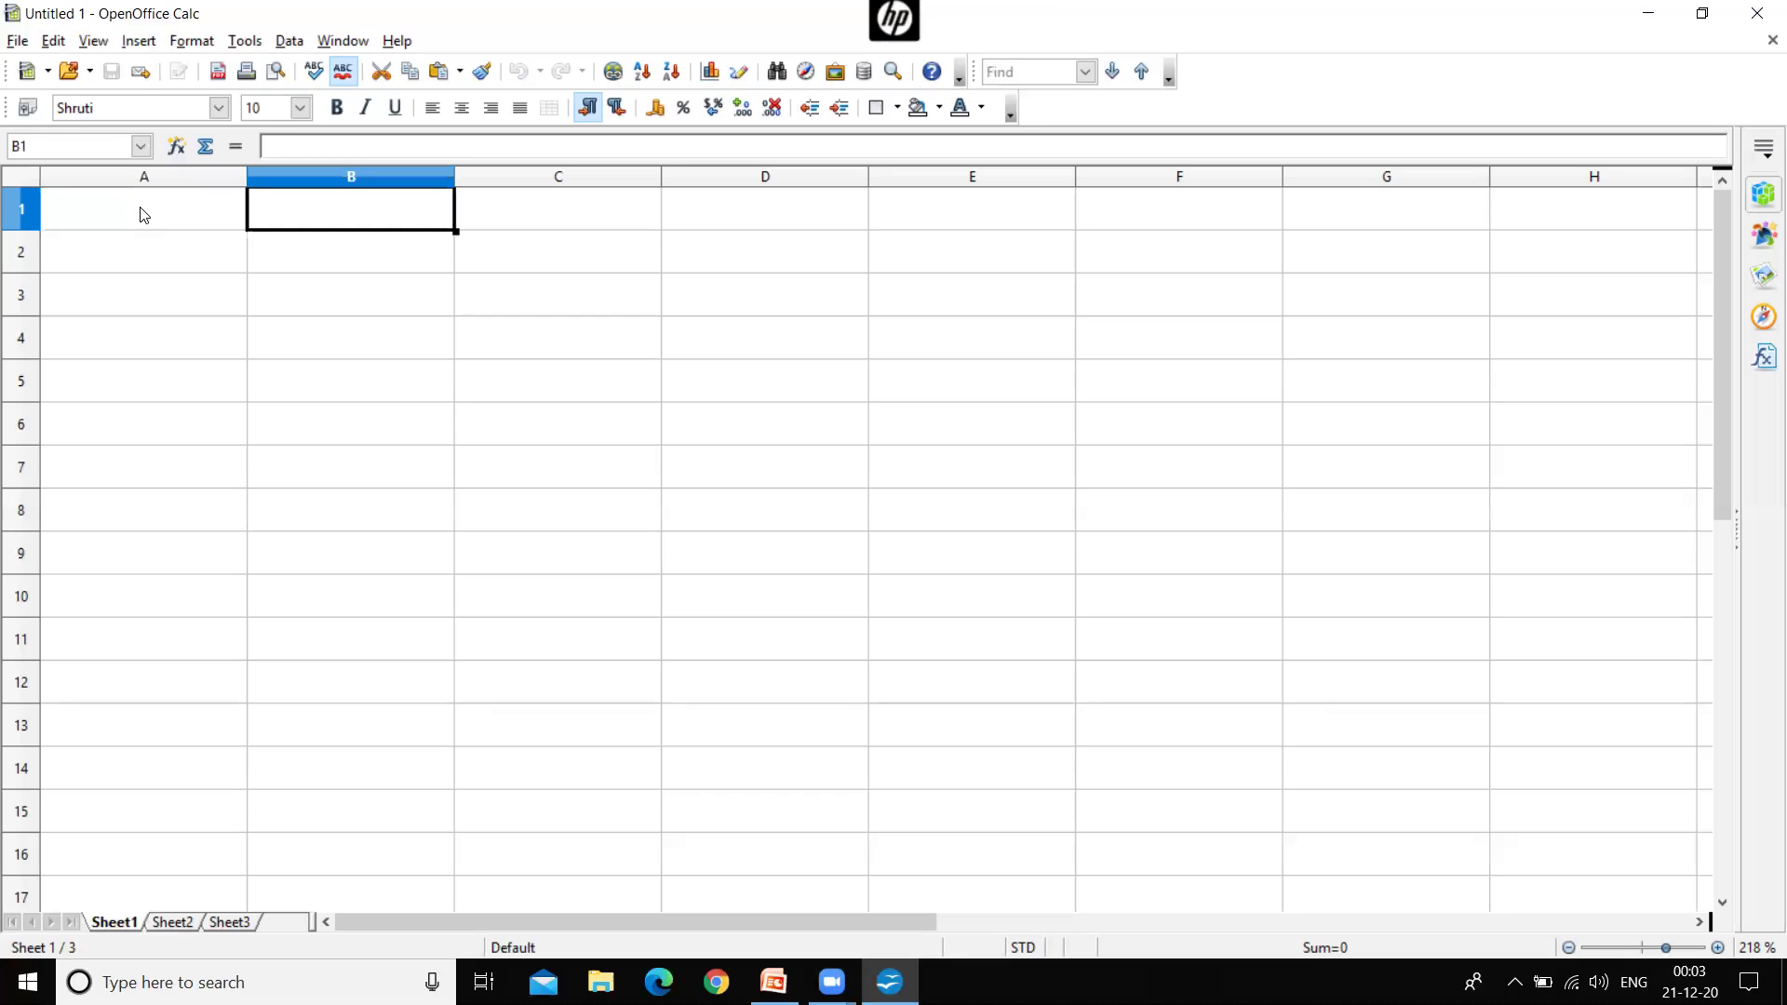
pyautogui.press('Right')
pyautogui.press('Right')
pyautogui.press('Right')
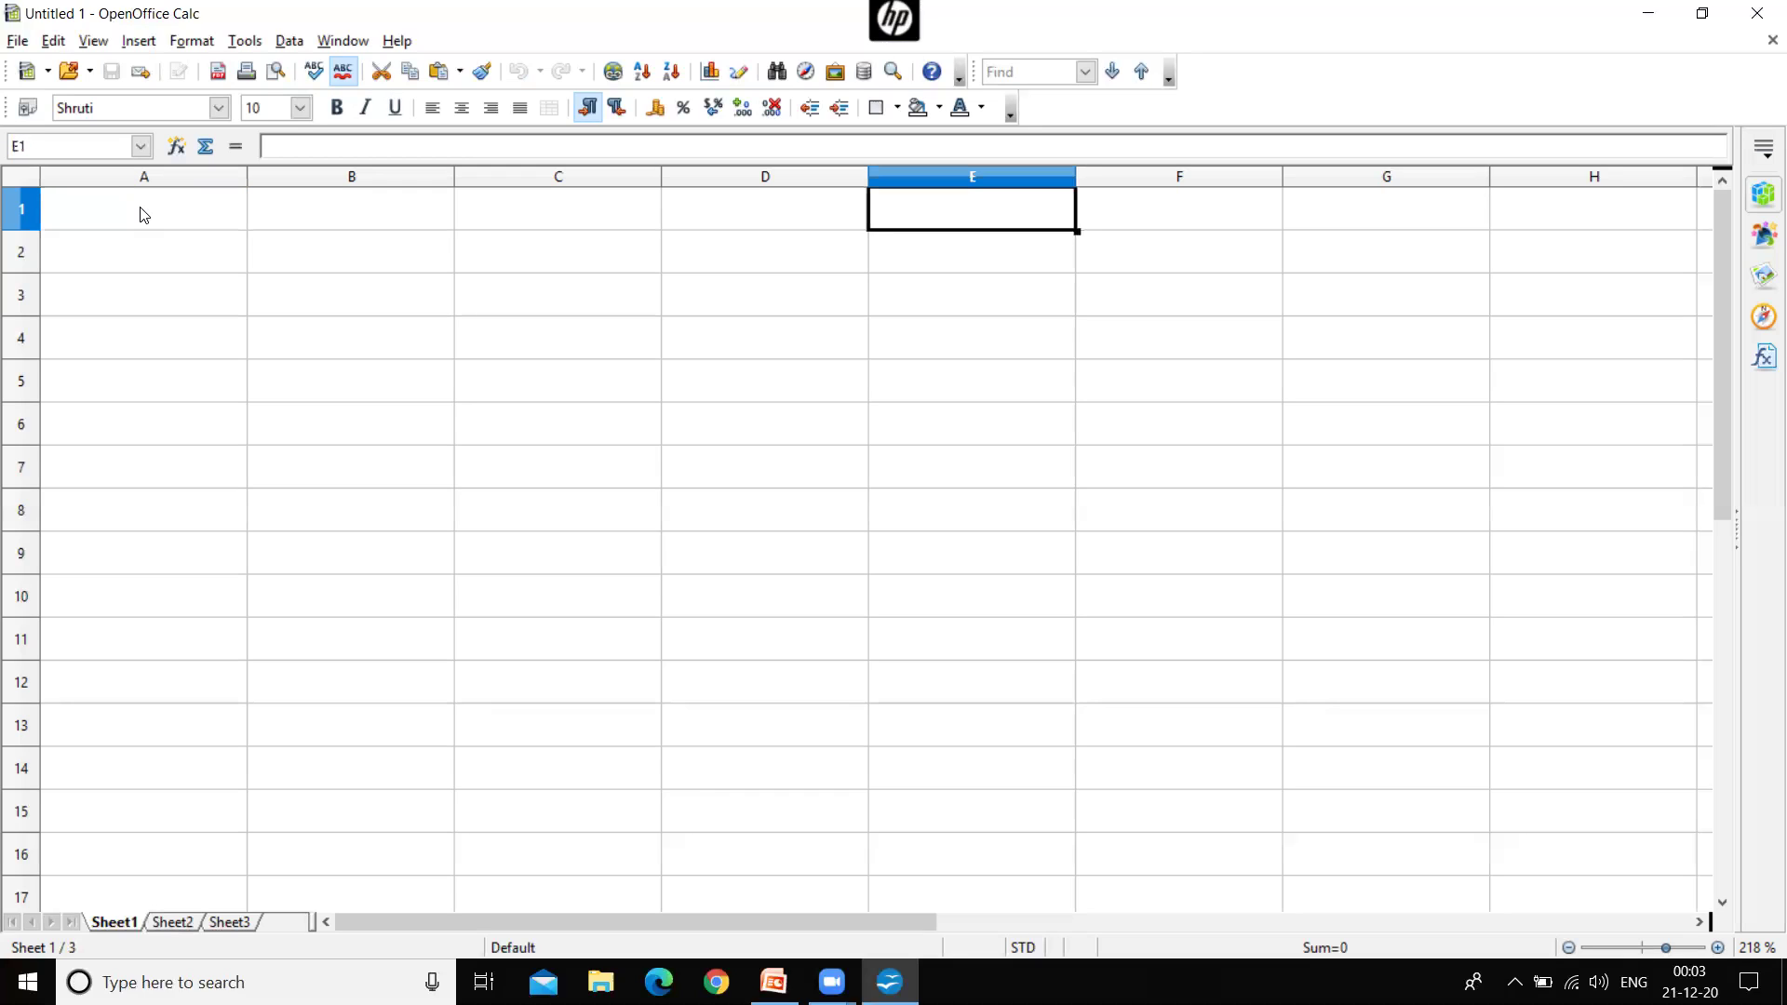
pyautogui.press('Left')
pyautogui.press('Left')
pyautogui.press('Left')
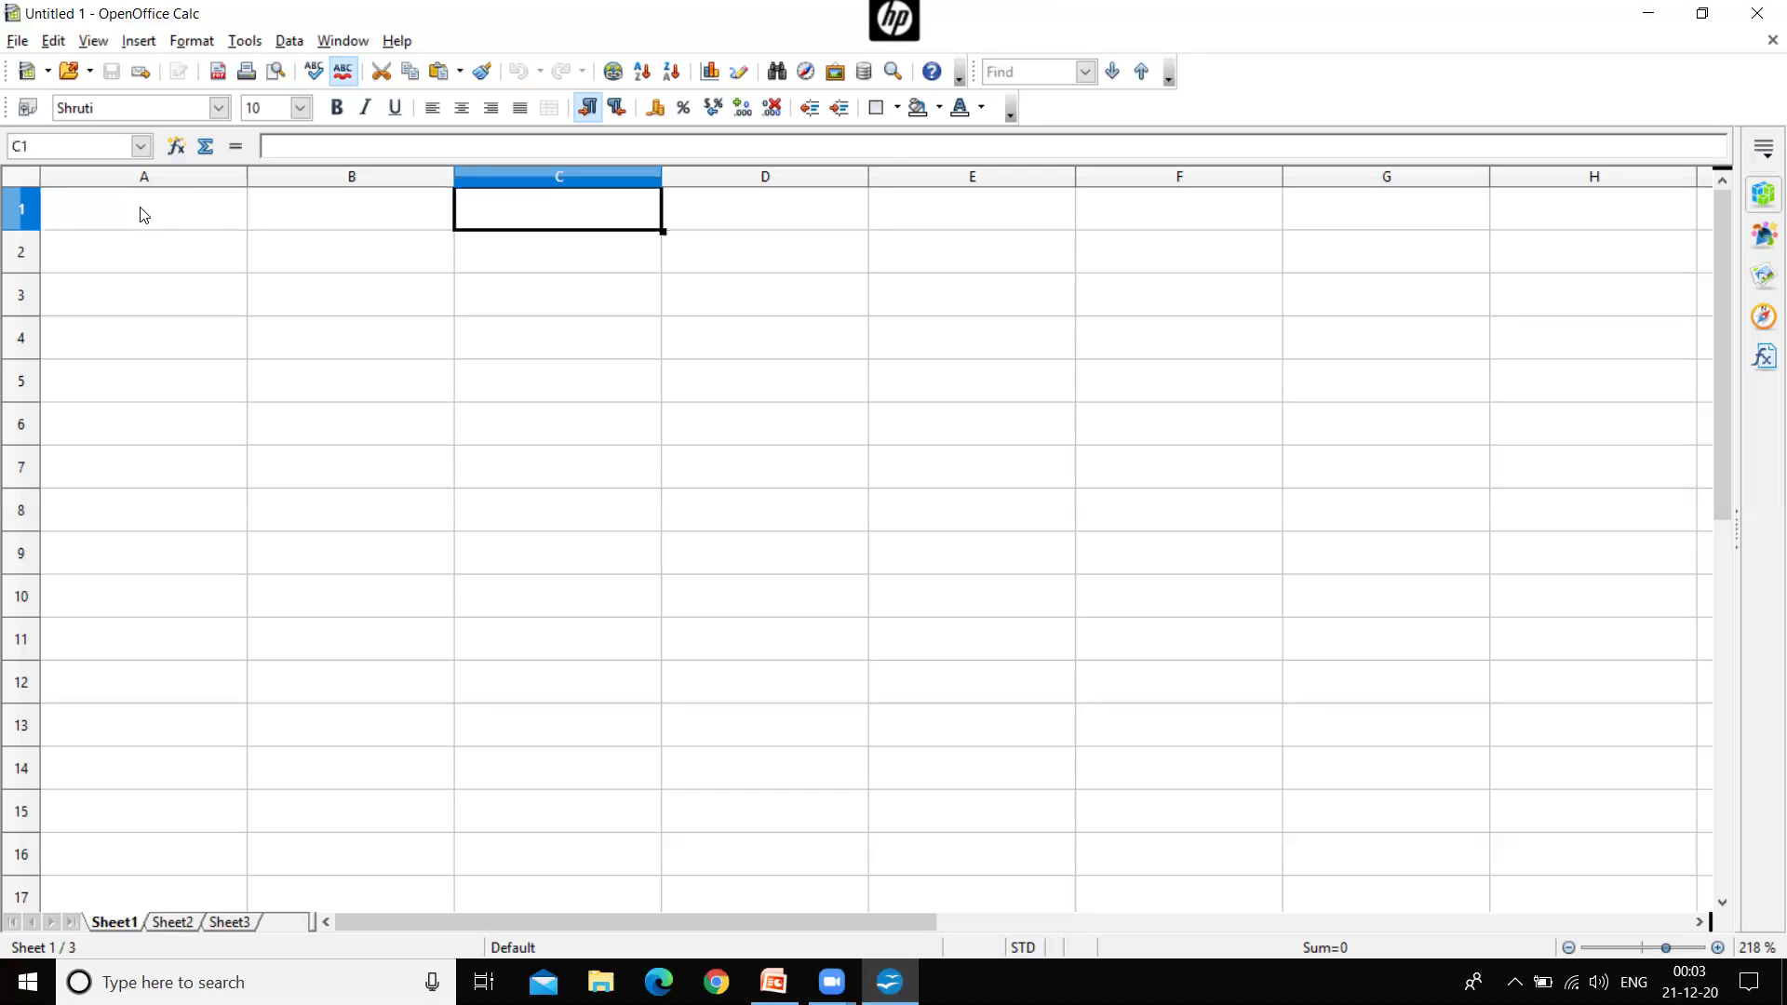
pyautogui.press('Left')
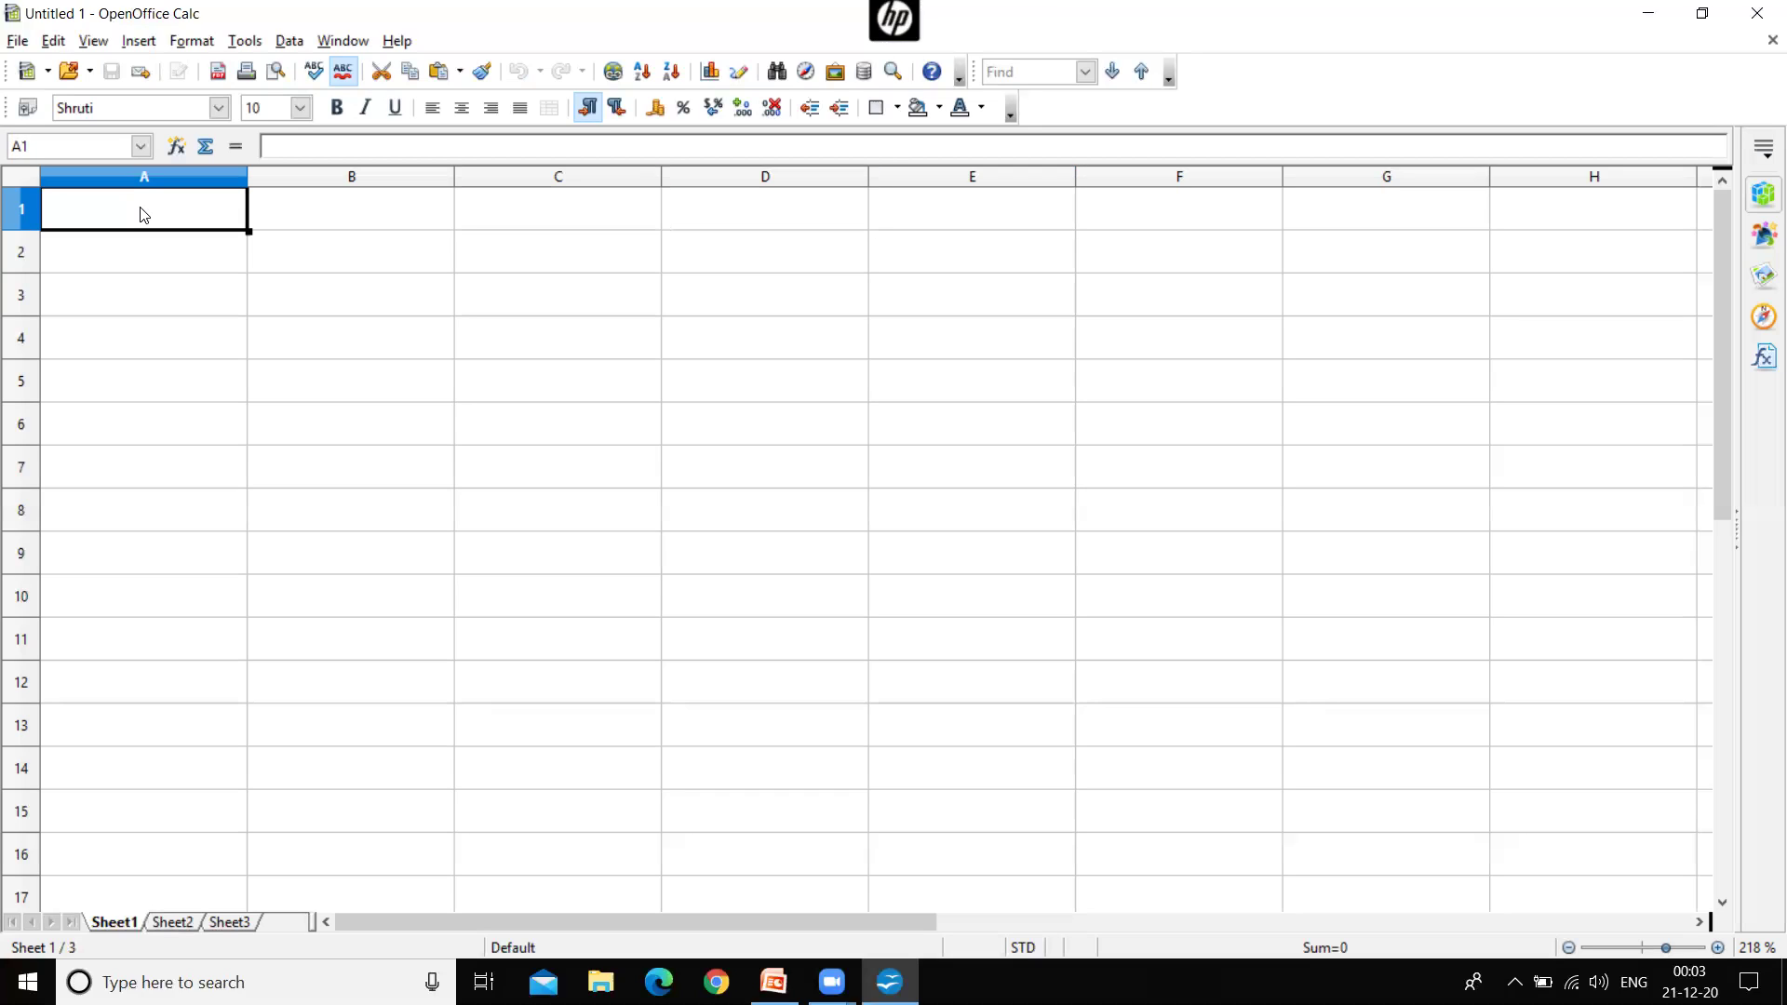
# - Move the cell cursor from A1 down to row 5 and across to cell E5
pyautogui.press('Down')
pyautogui.press('Down')
pyautogui.press('Down')
pyautogui.press('Down')
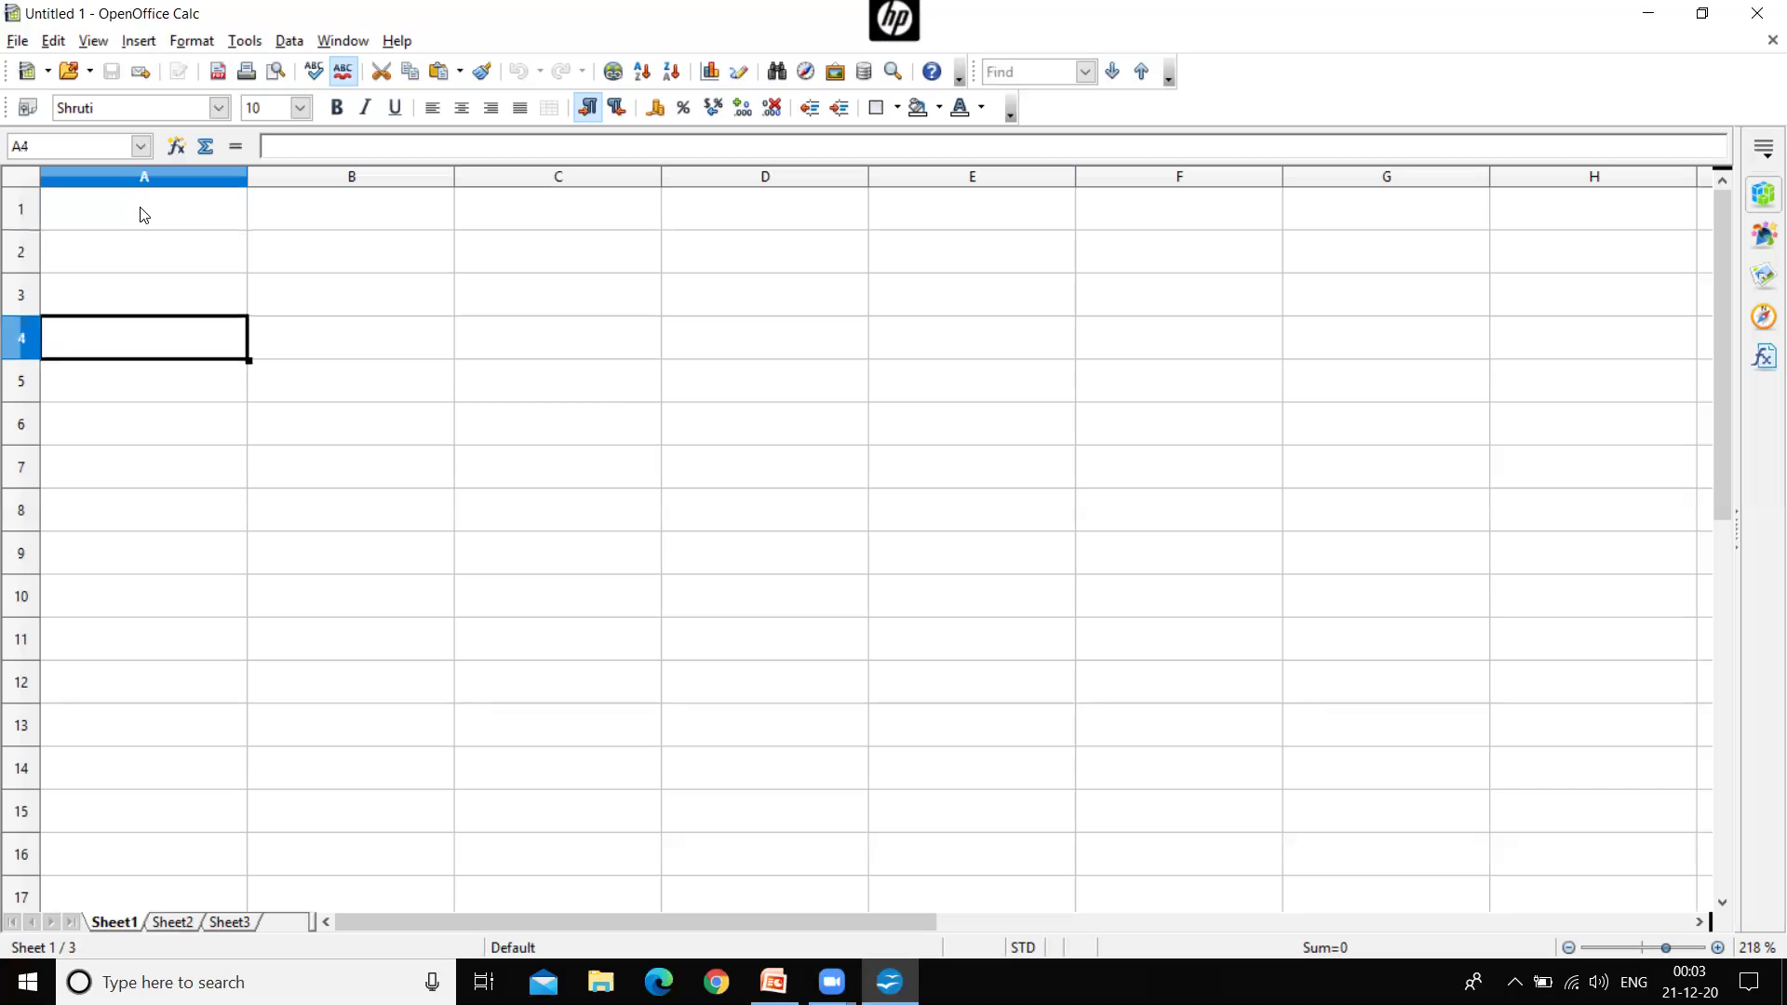
pyautogui.press('Right')
pyautogui.press('Right')
pyautogui.press('Right')
pyautogui.press('Right')
pyautogui.press('Right')
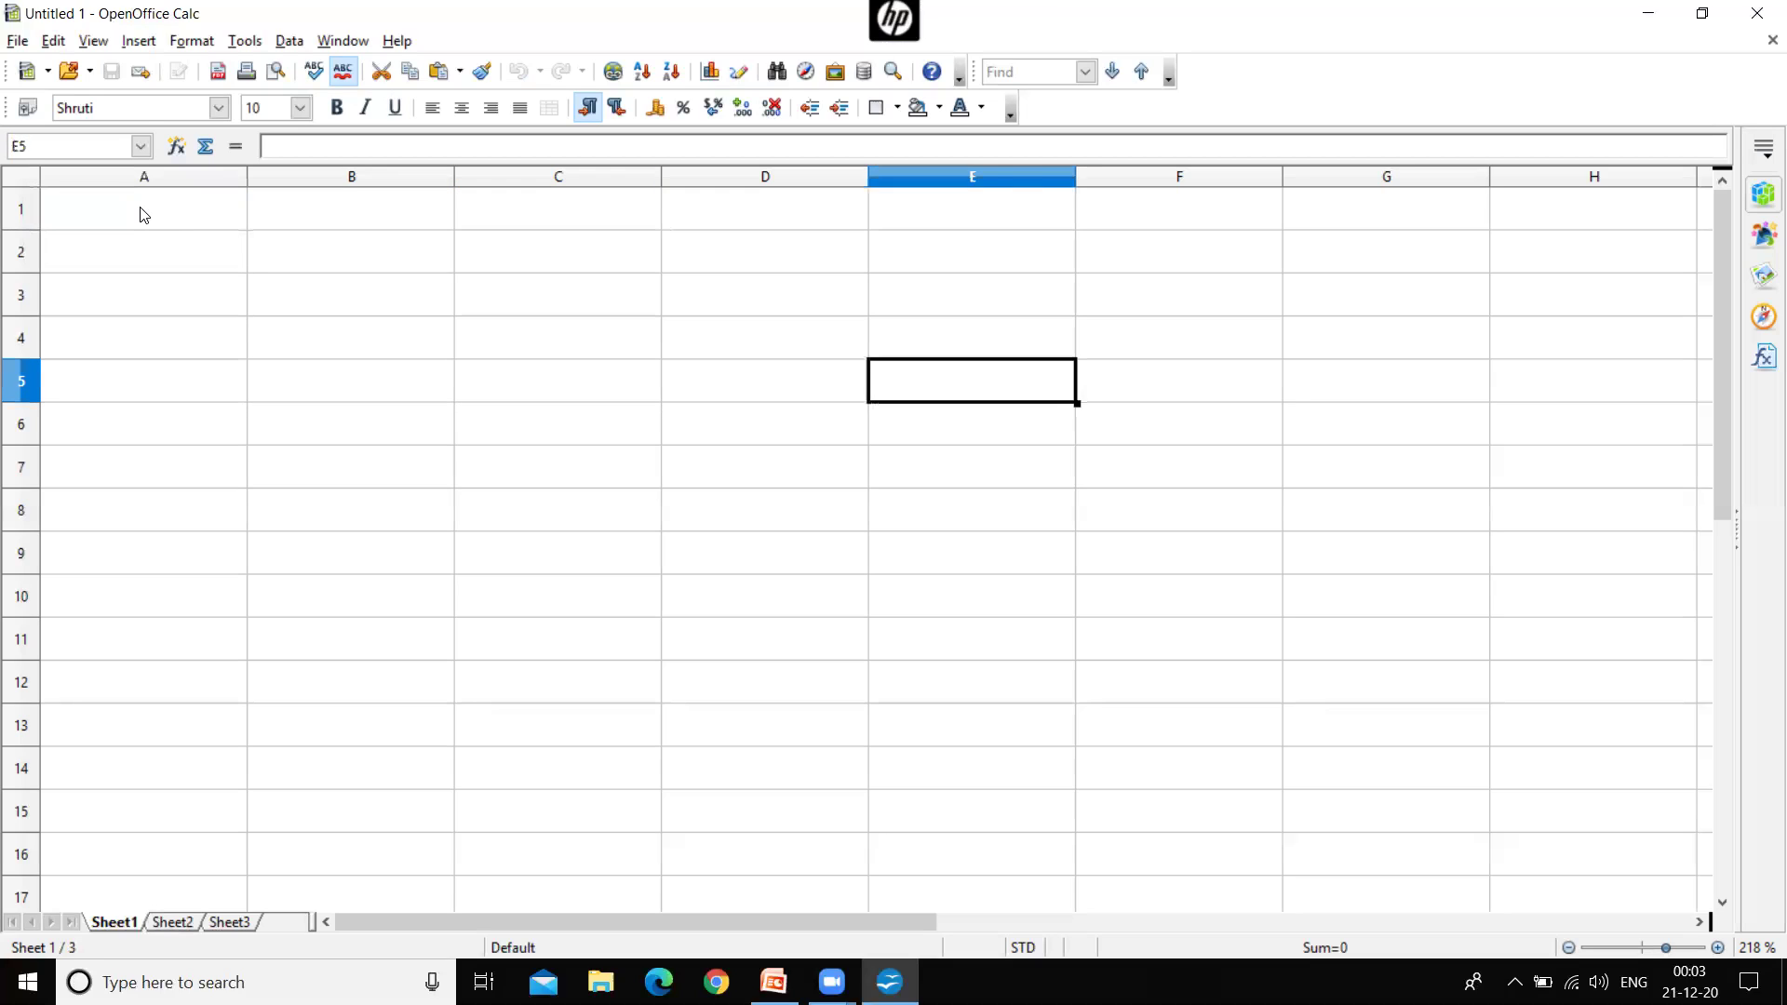
# - Return the cell cursor from E5 to A1, moving back along row 5 and up to row 1
pyautogui.press('Left')
pyautogui.press('Left')
pyautogui.press('Left')
pyautogui.press('Left')
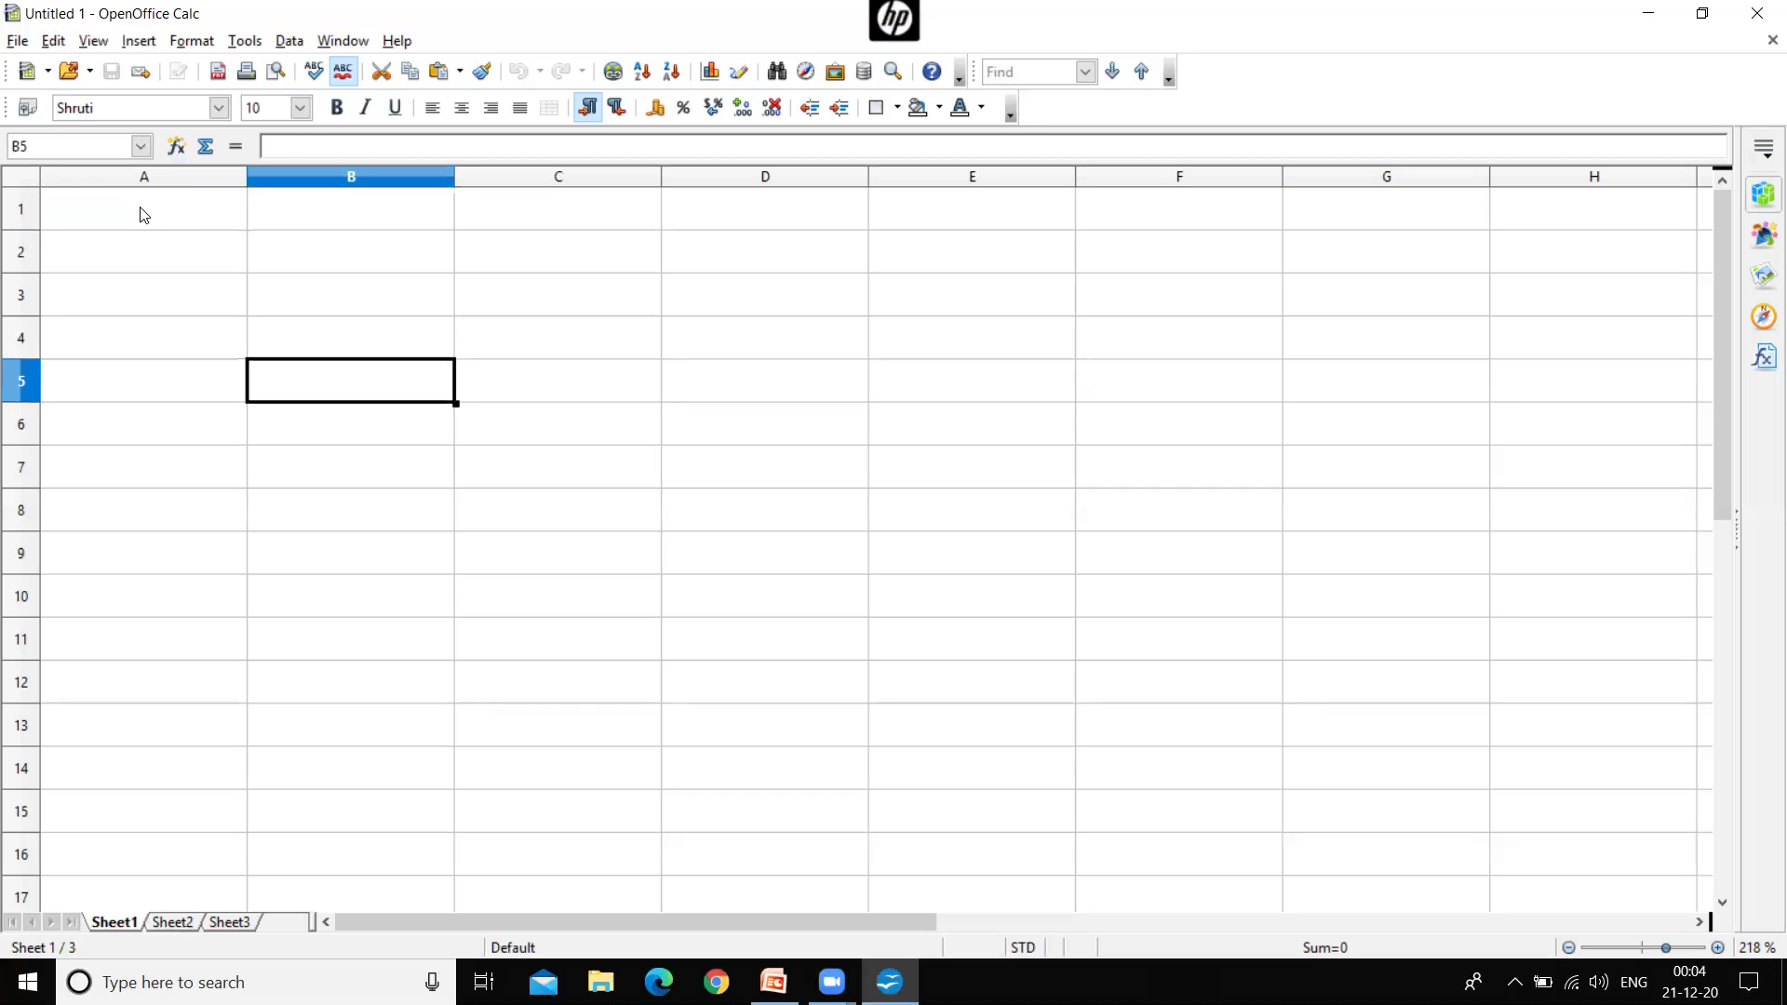
pyautogui.press('Up')
pyautogui.press('Up')
pyautogui.press('Up')
pyautogui.press('Up')
pyautogui.press('Left')
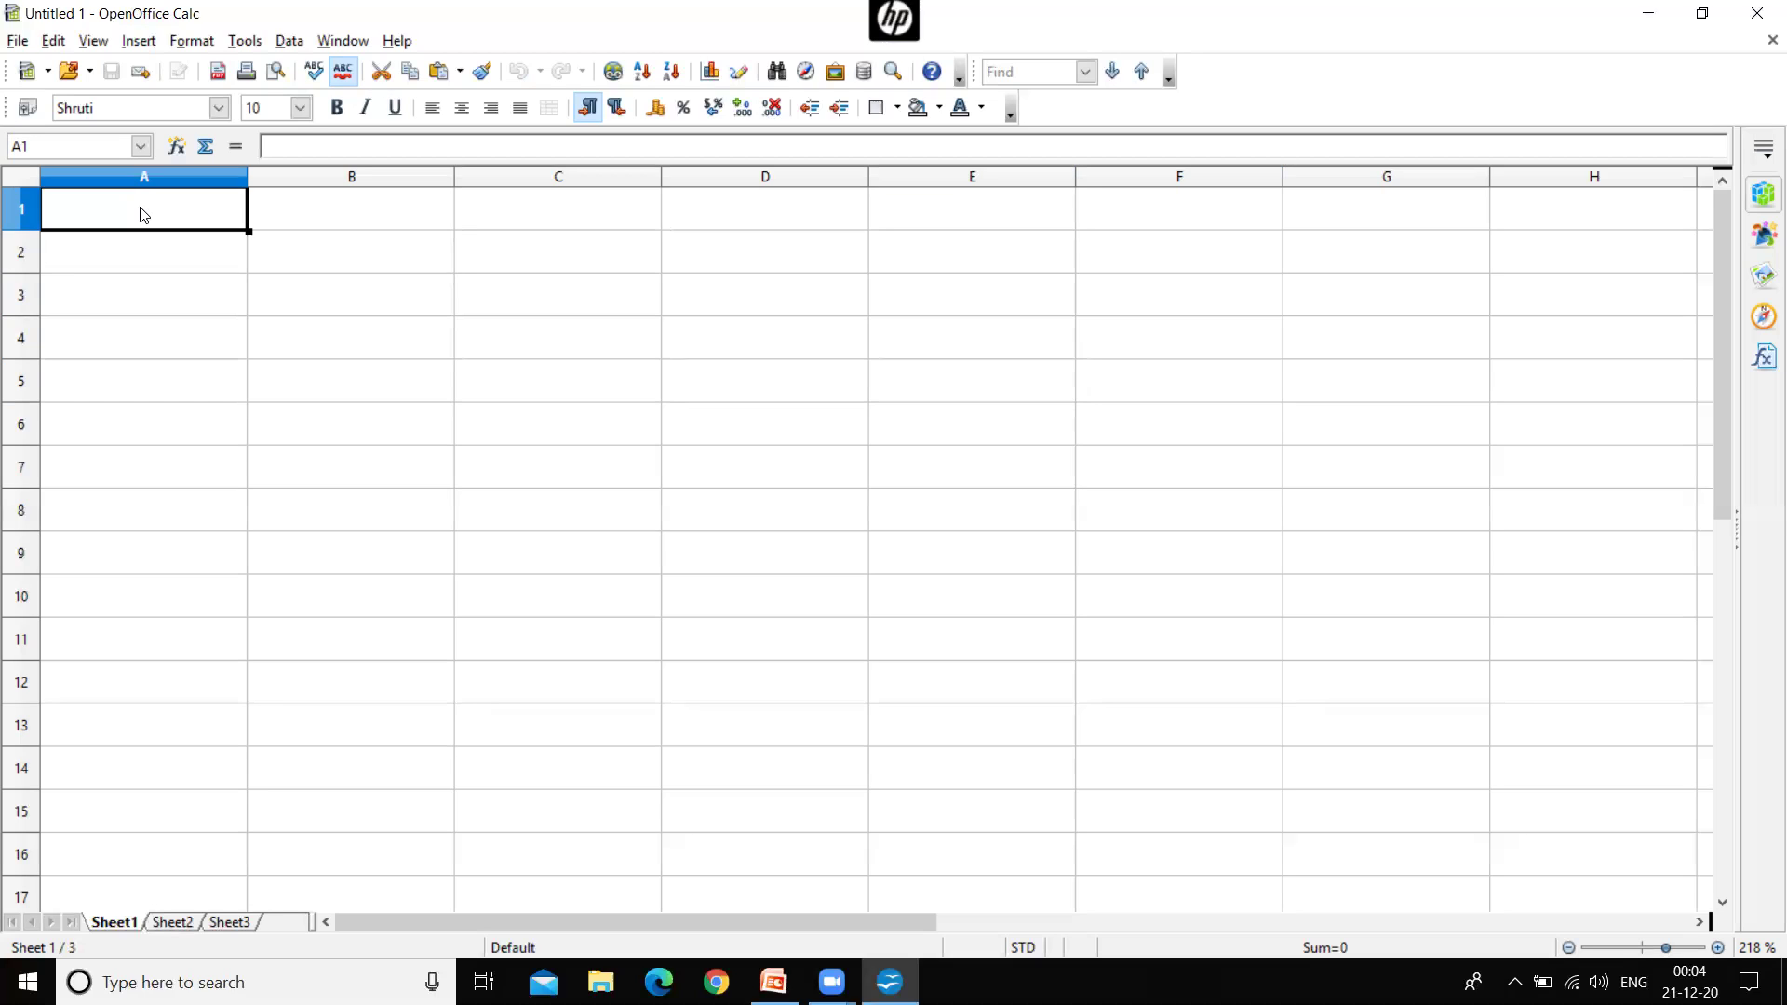
# - Move the cell cursor three columns across row 1 to D1 and return to A1
pyautogui.press('Right')
pyautogui.press('Right')
pyautogui.press('Right')
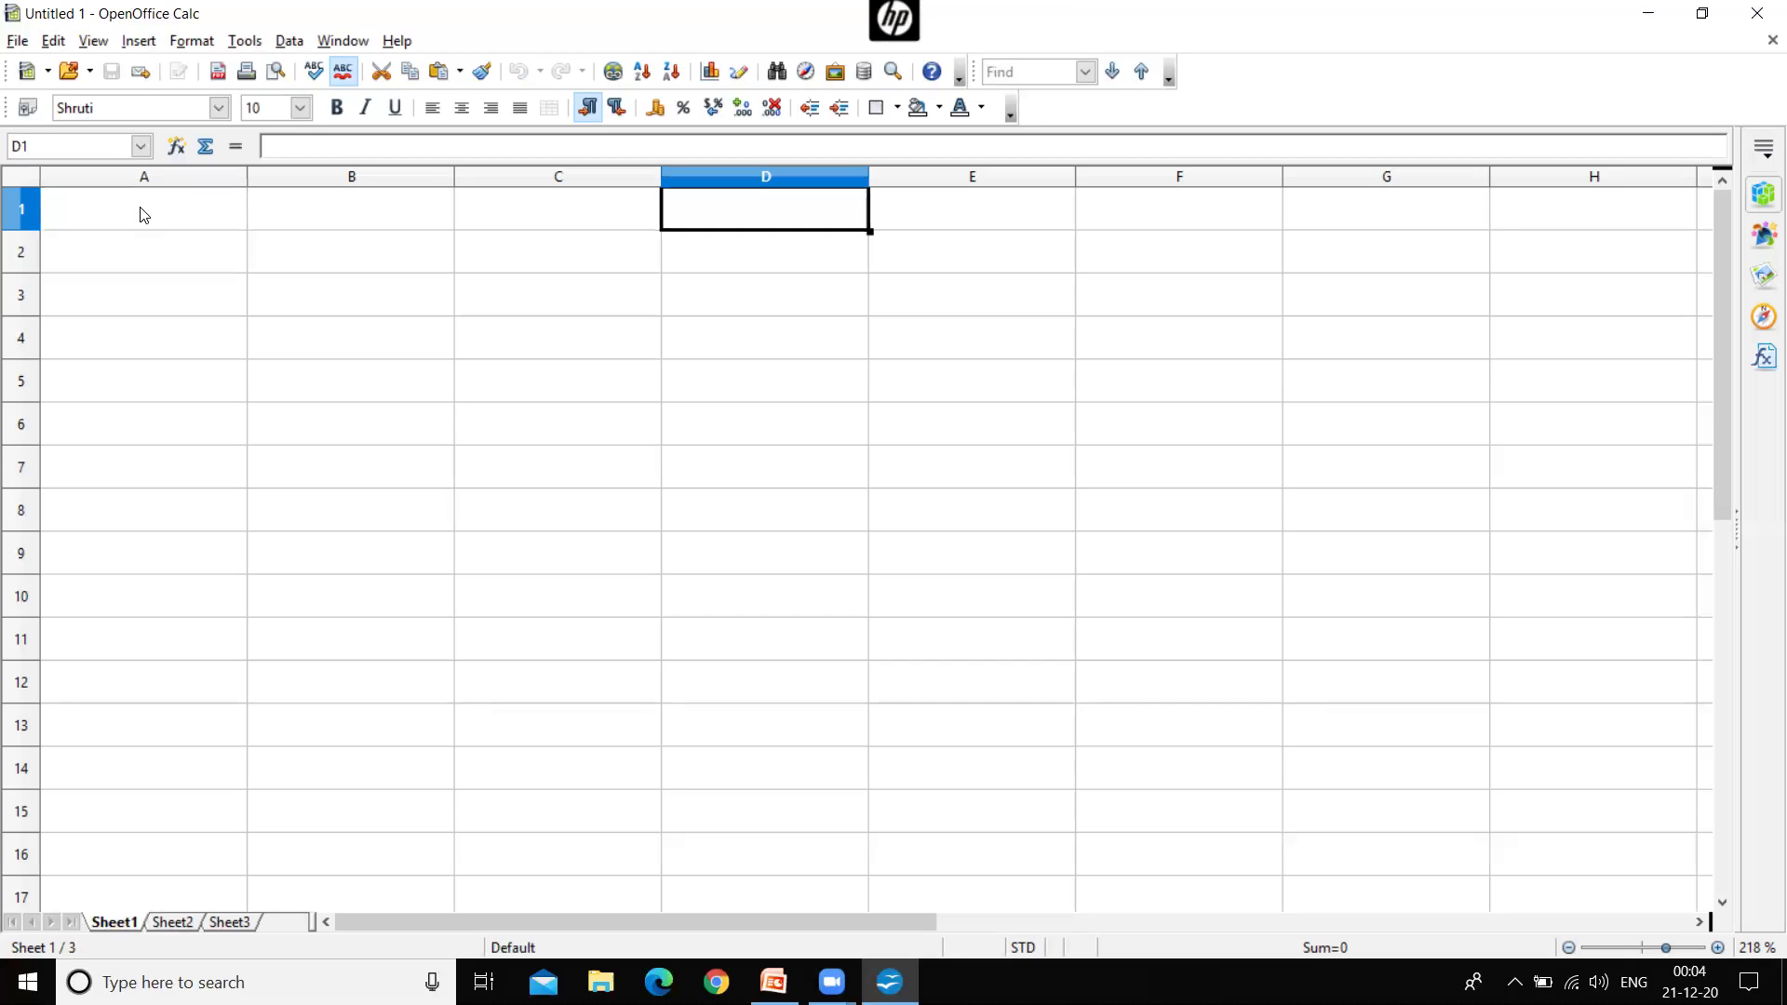
pyautogui.press('Left')
pyautogui.press('Left')
pyautogui.press('Left')
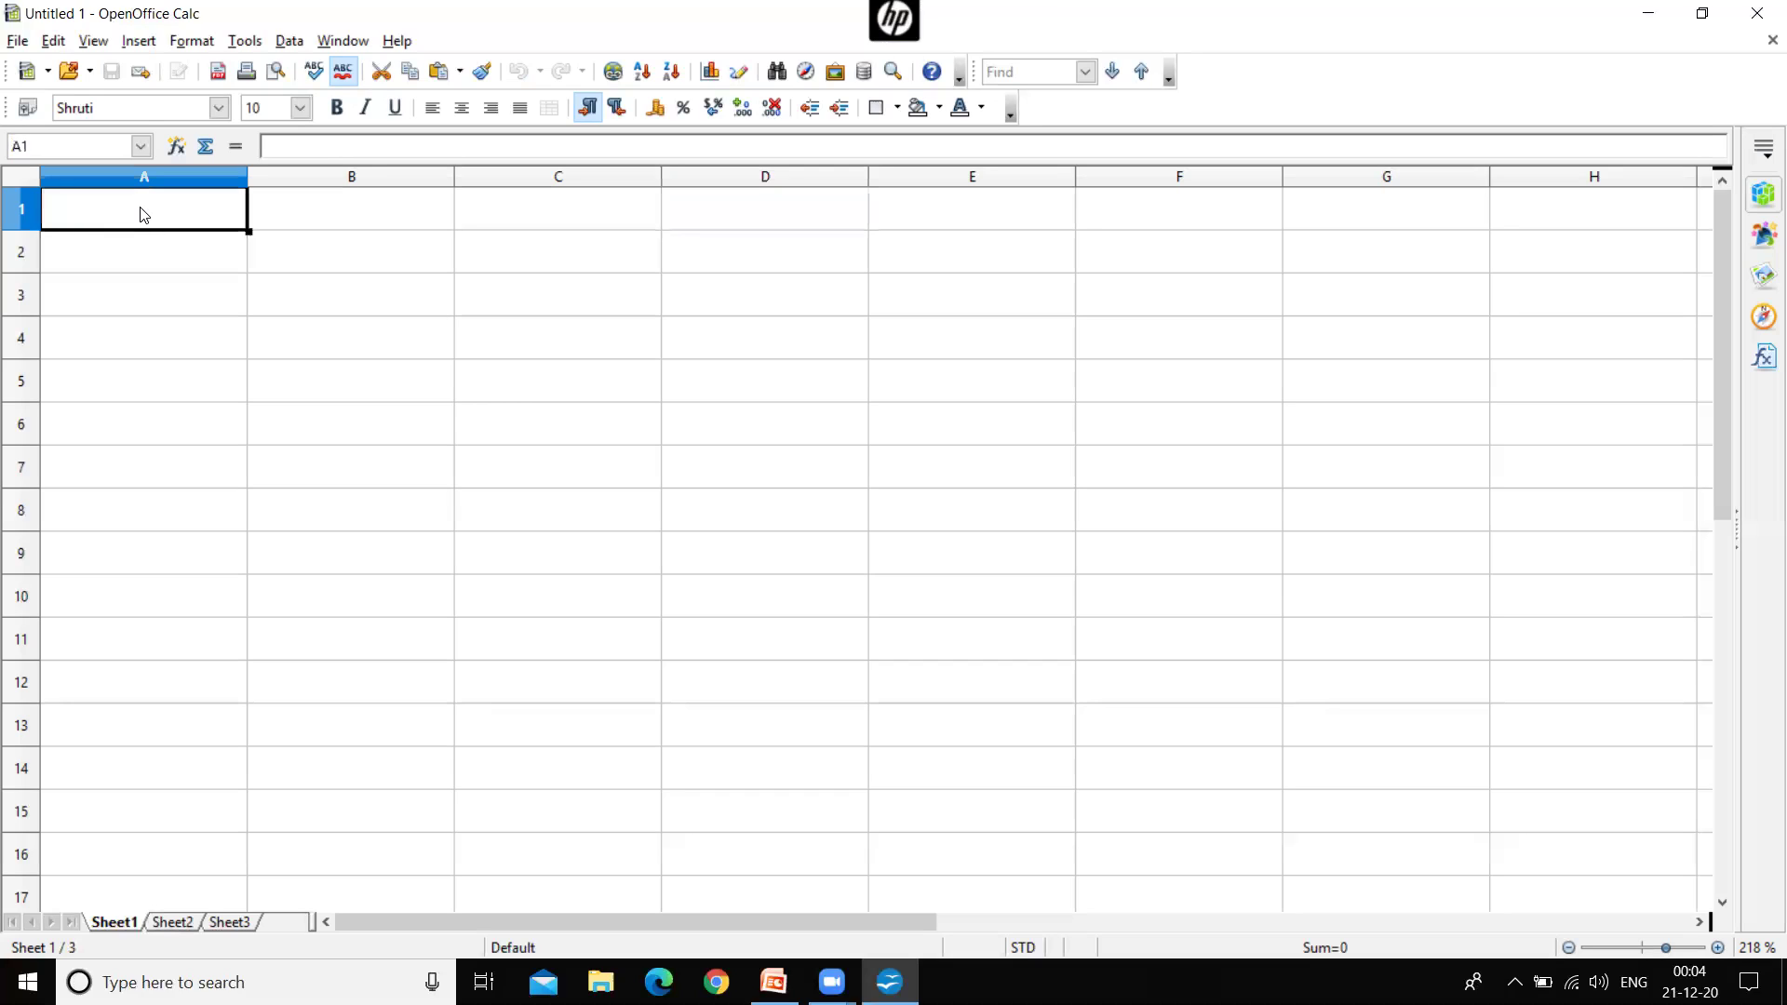
# - Move the cell cursor four columns across row 1 to E1 and return to A1
pyautogui.press('Right')
pyautogui.press('Right')
pyautogui.press('Right')
pyautogui.press('Right')
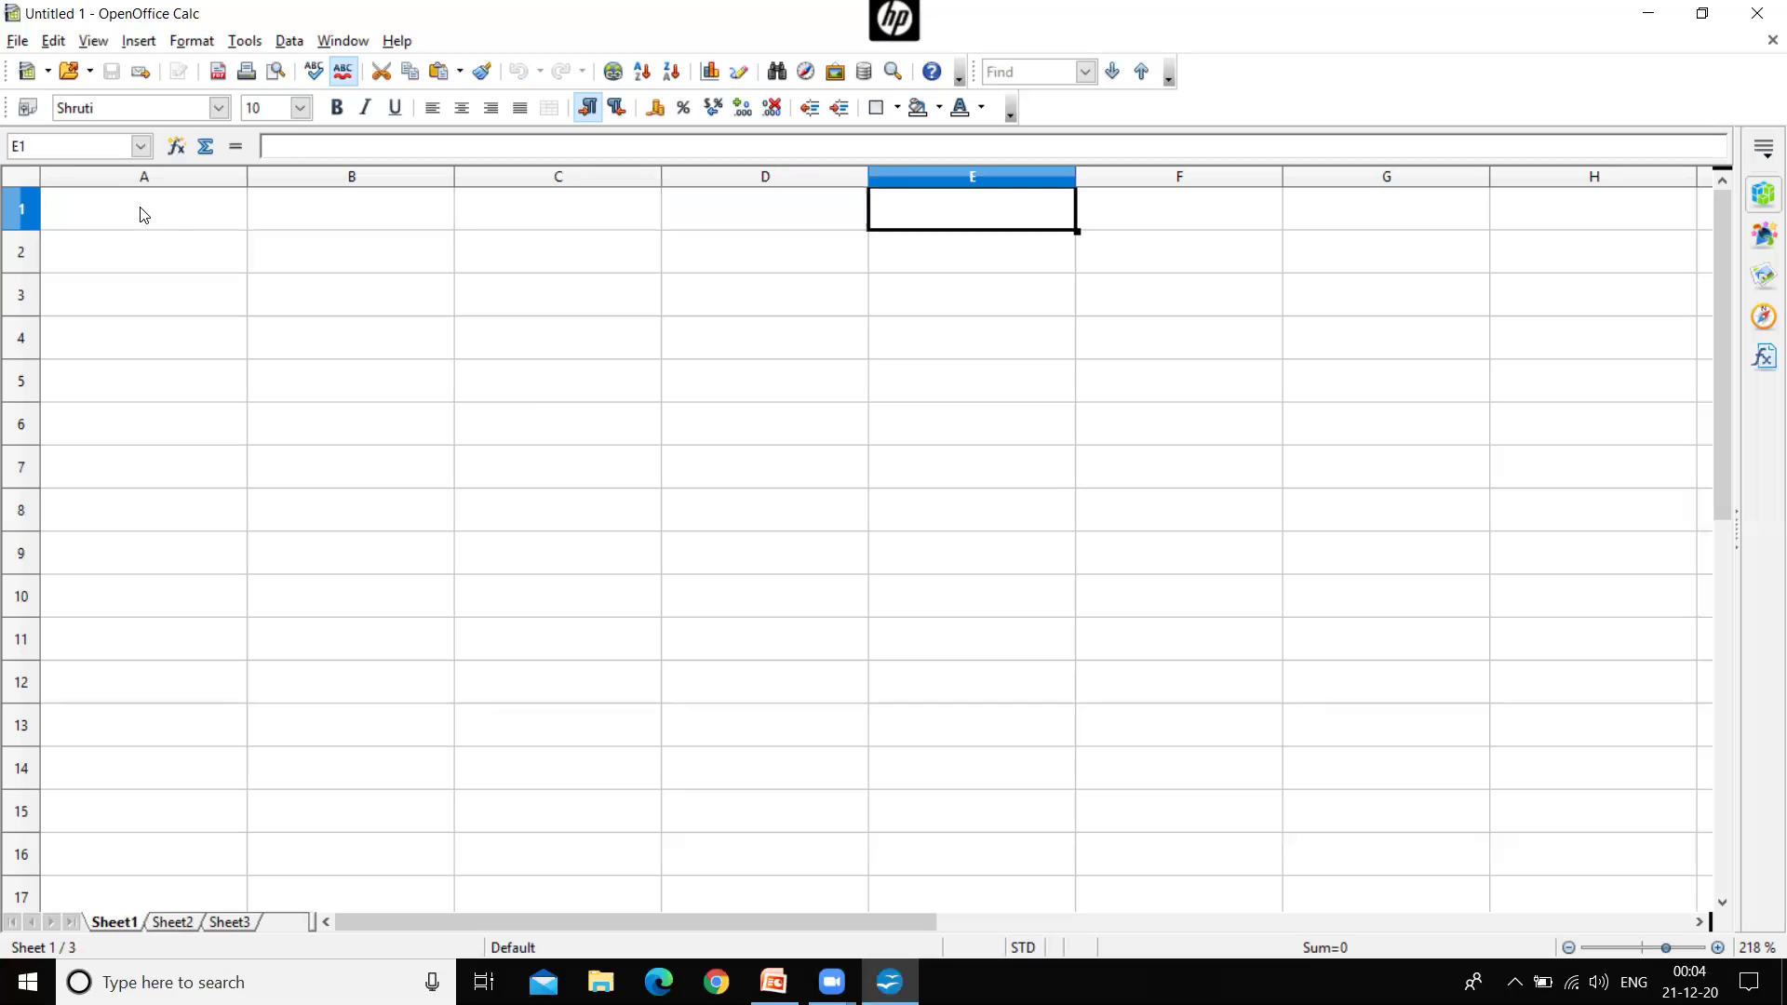
pyautogui.press('Left')
pyautogui.press('Left')
pyautogui.press('Left')
pyautogui.press('Left')
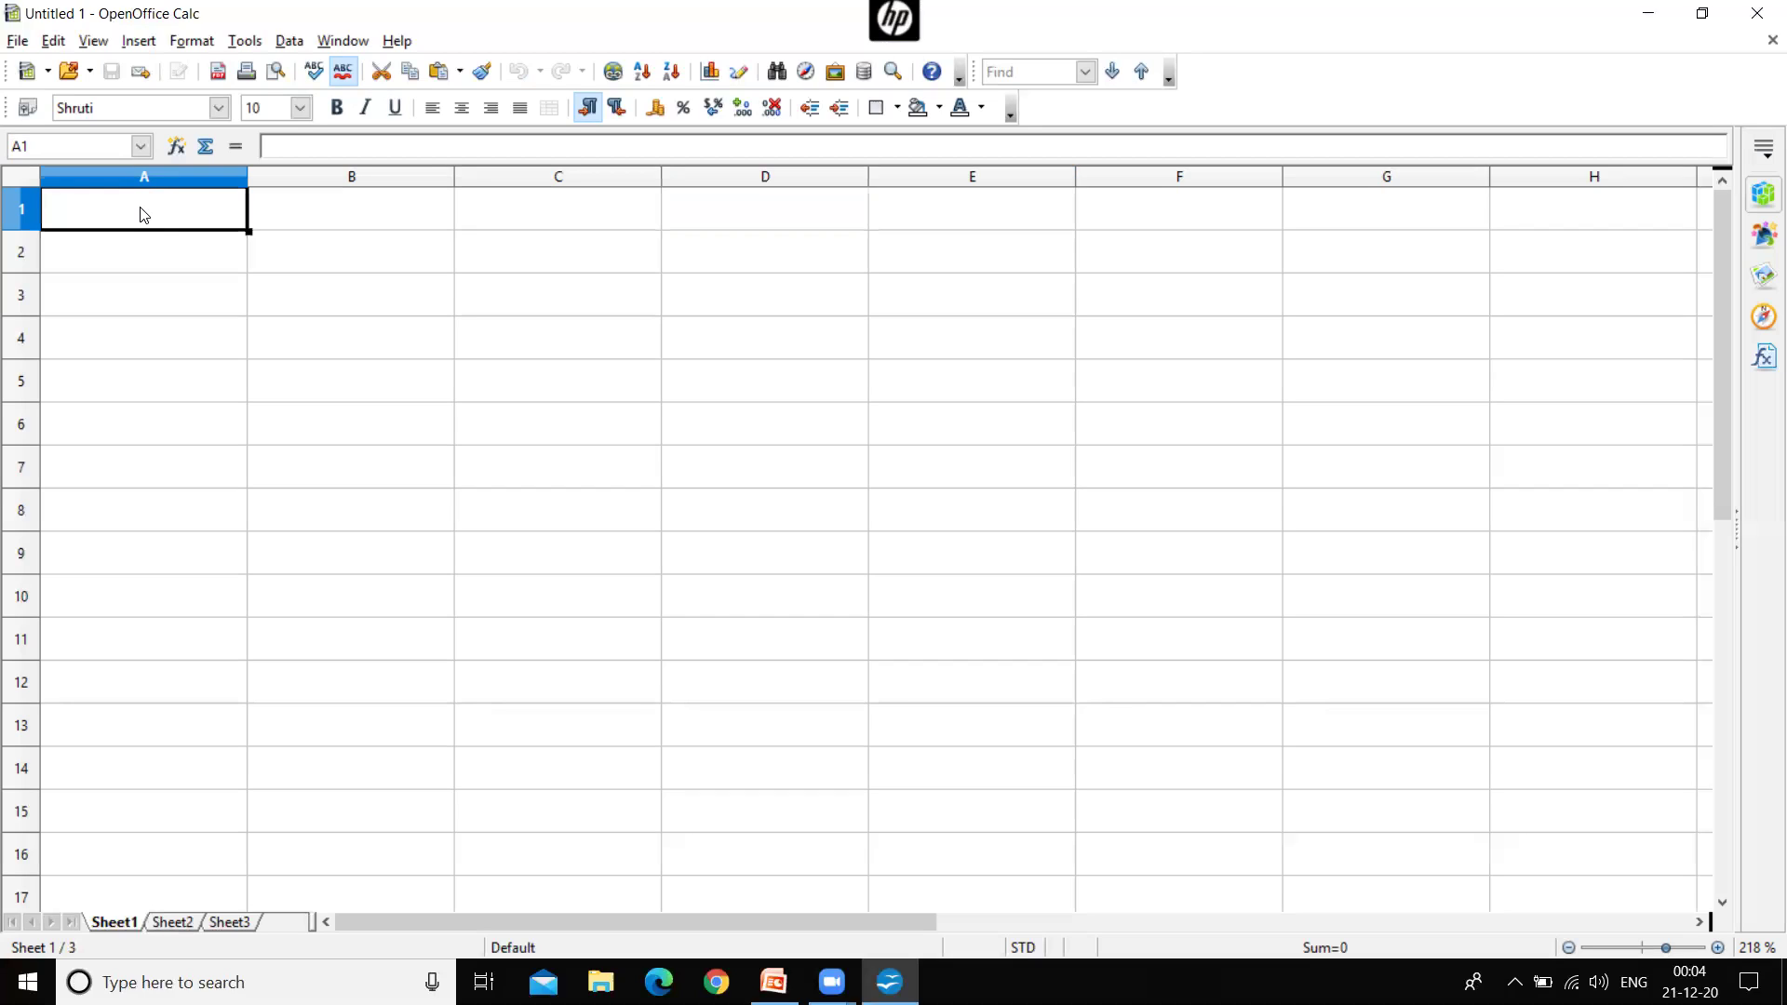
# - Page the cell cursor down column A from A1 by seven screens of rows
pyautogui.press('pagedown')
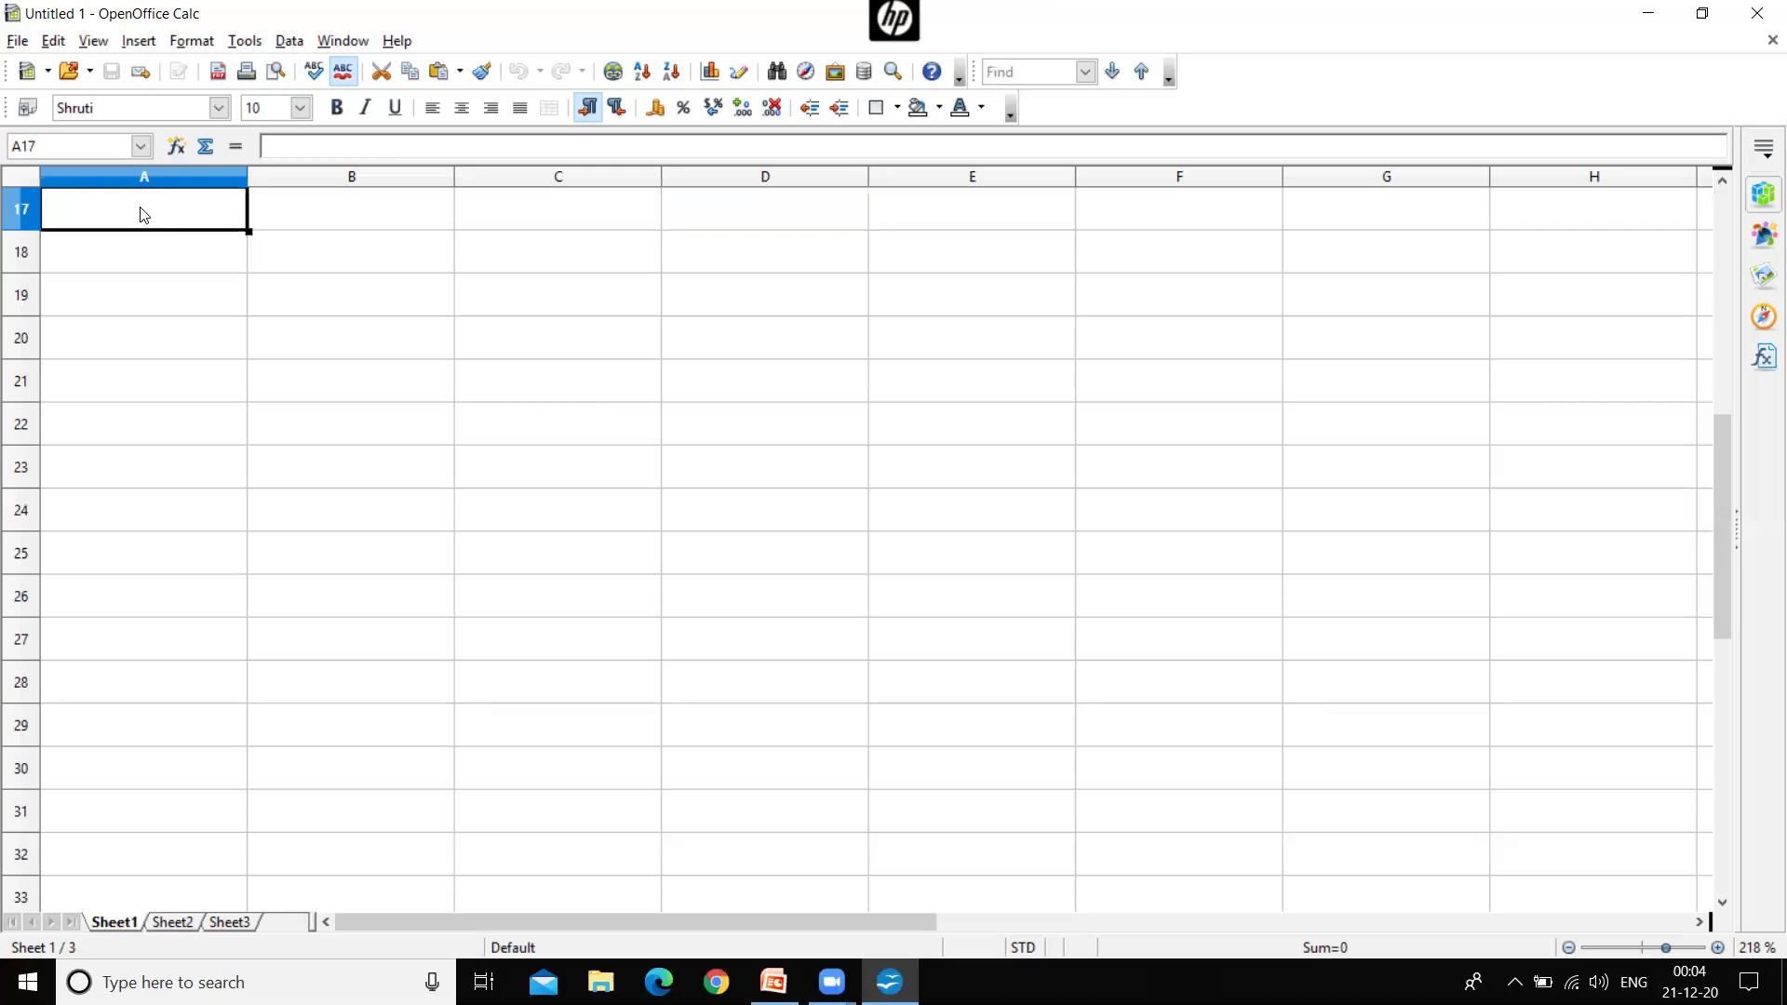
pyautogui.press('pagedown')
pyautogui.press('pagedown')
pyautogui.press('pagedown')
pyautogui.press('pagedown')
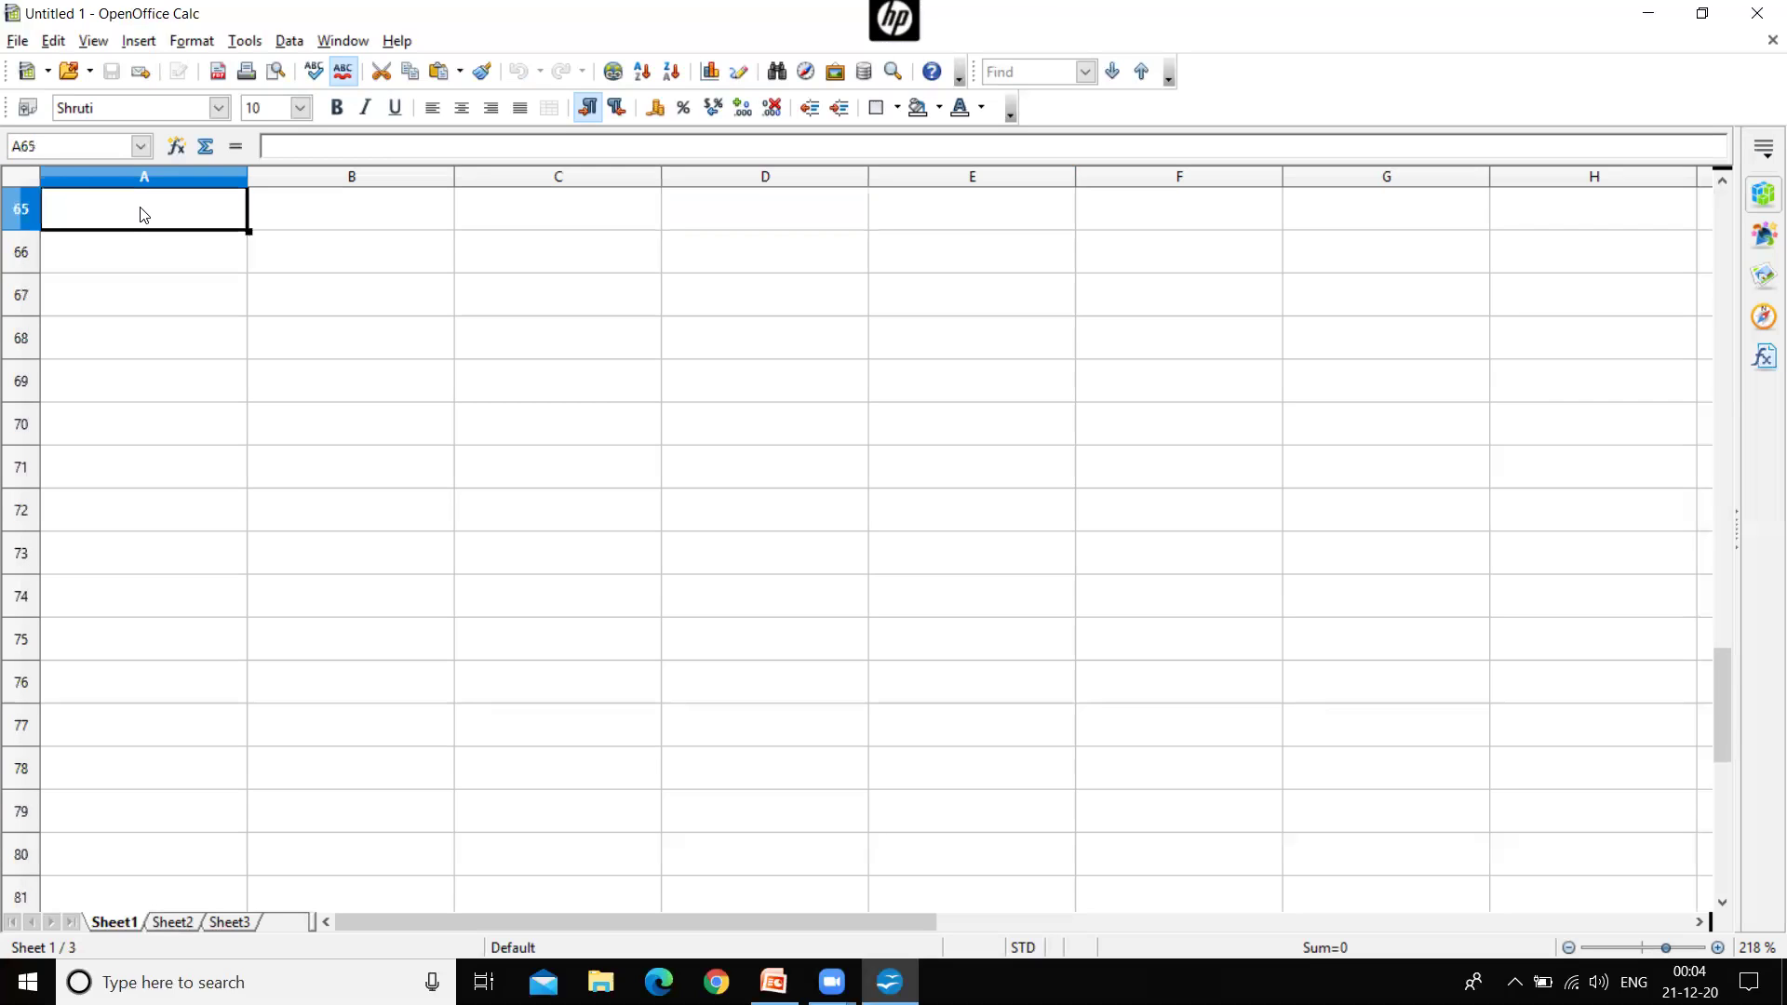
pyautogui.press('pagedown')
pyautogui.press('pagedown')
# - Page the cell cursor back up column A, one screen at a time, to cell A1
pyautogui.press('pageup')
pyautogui.press('pageup')
pyautogui.press('pageup')
pyautogui.press('pageup')
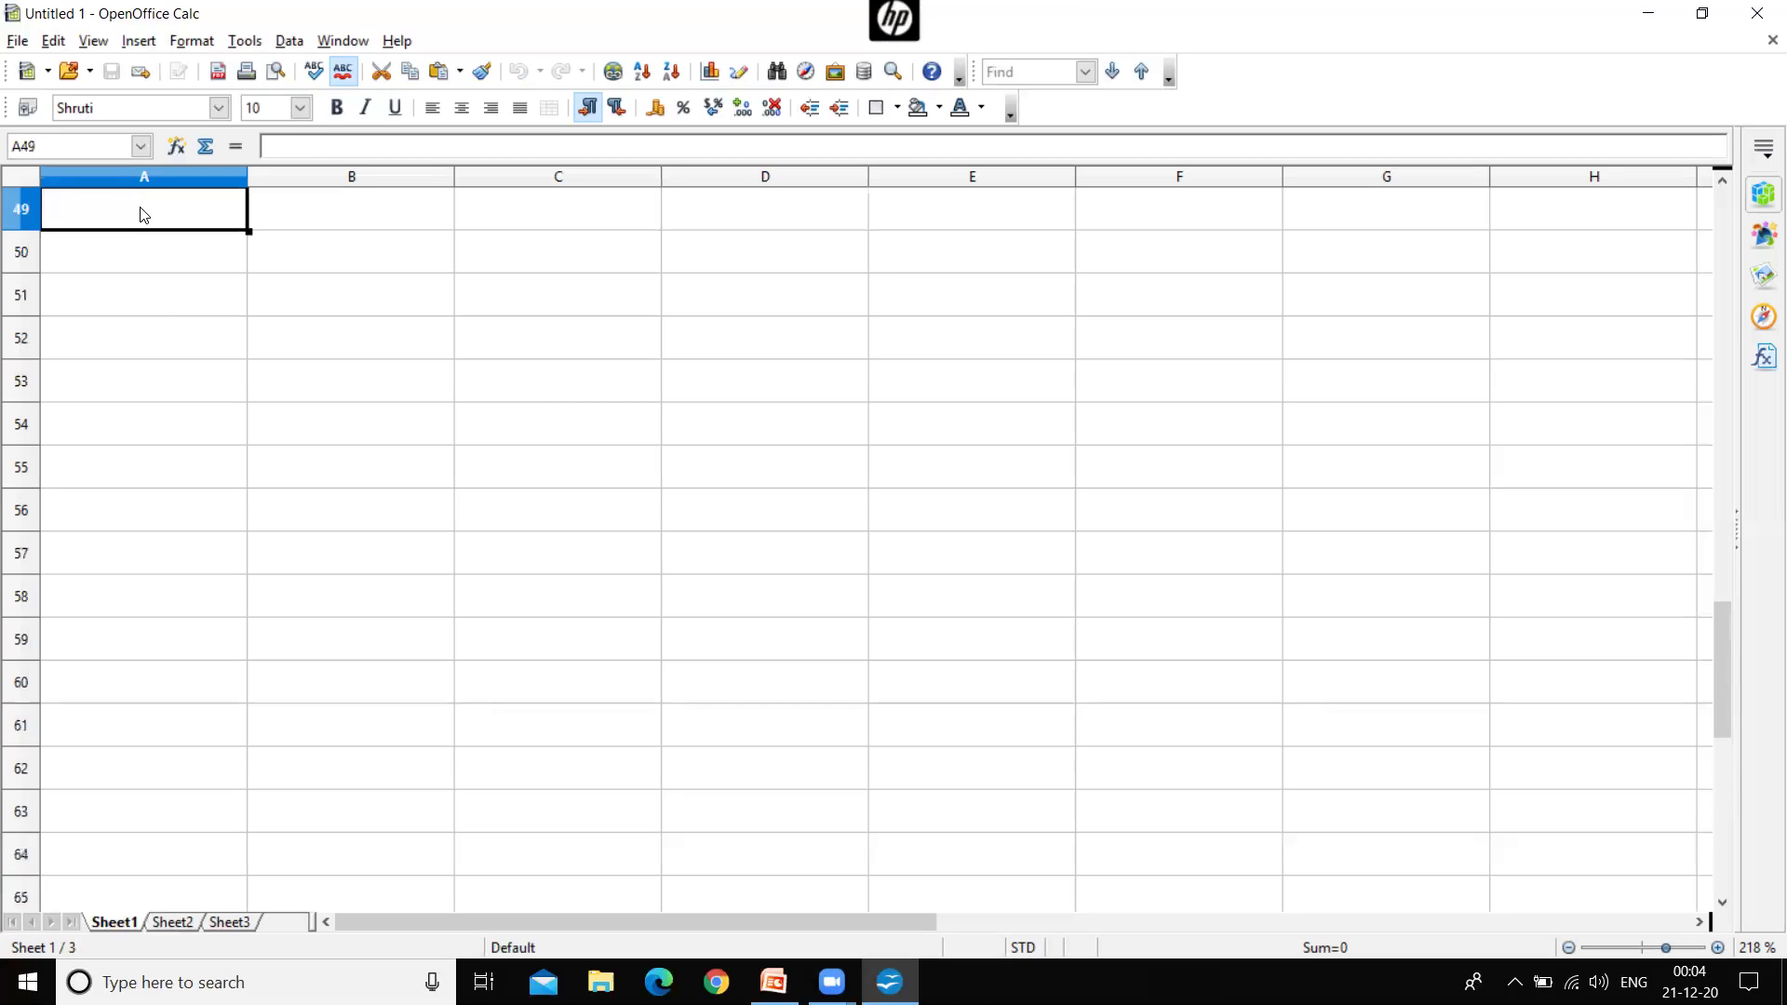
pyautogui.press('pageup')
pyautogui.press('pageup')
pyautogui.press('pageup')
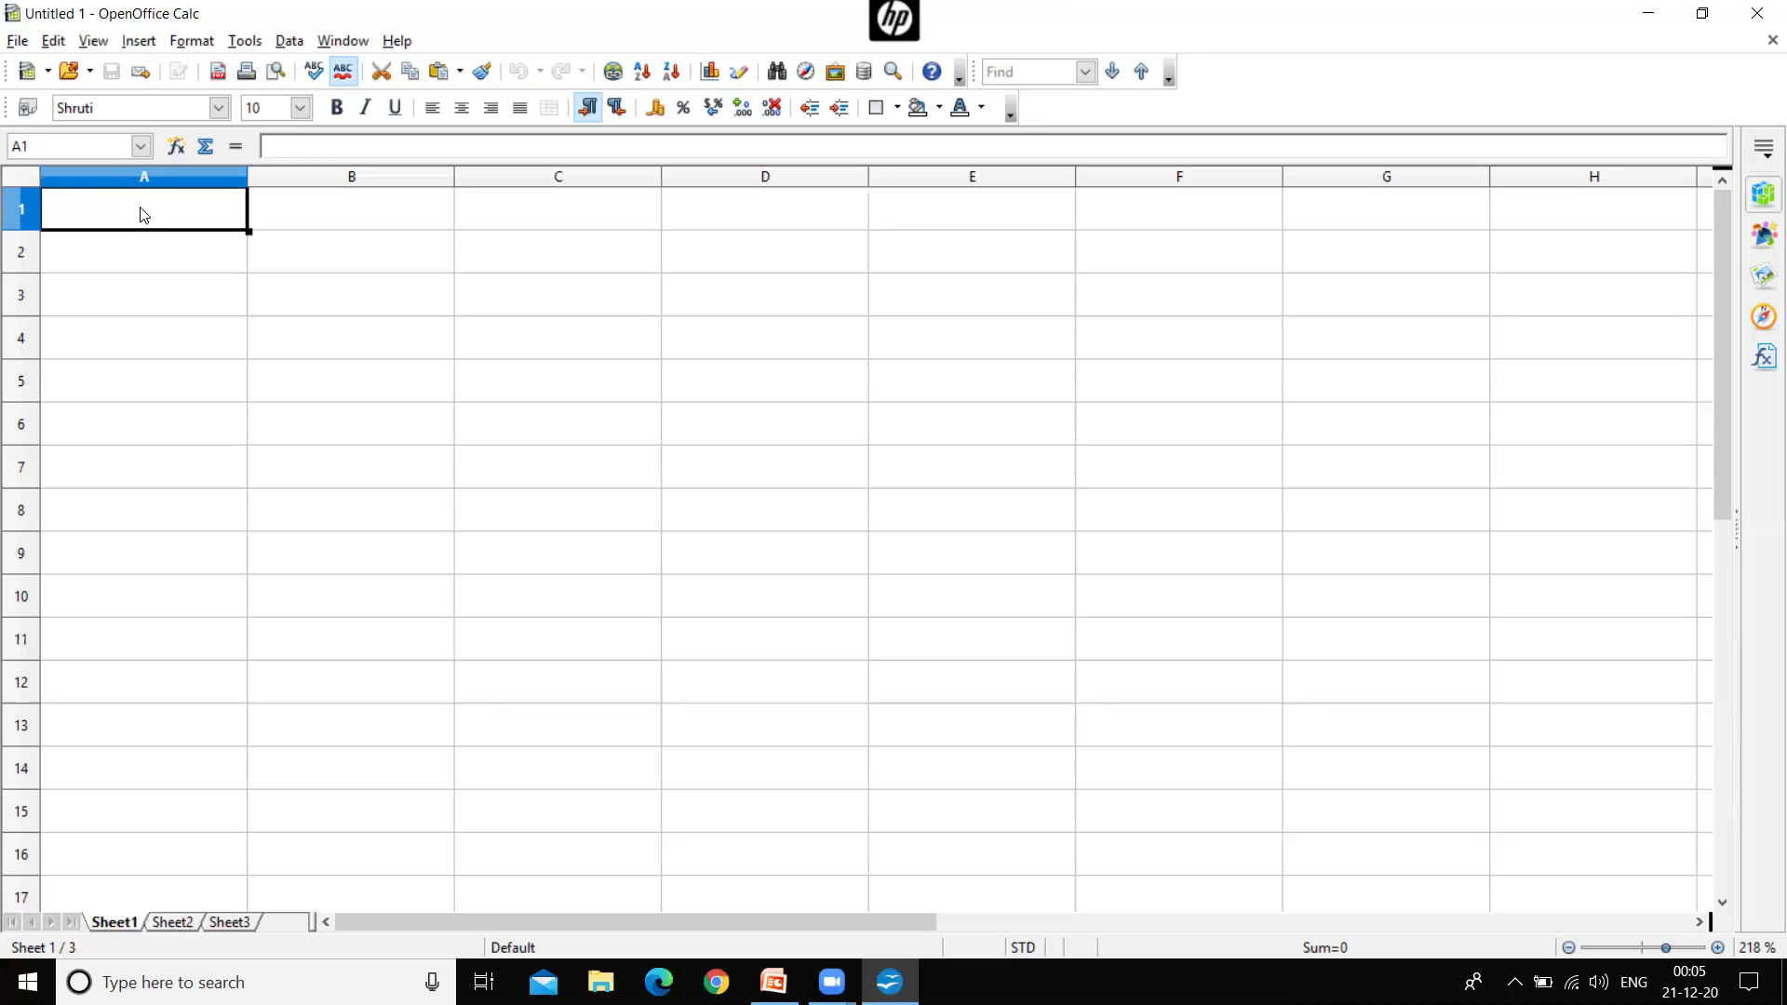
# - Move the cell cursor across row 1 to F1 and jump directly back to the row's first cell
pyautogui.press('Right')
pyautogui.press('Right')
pyautogui.press('Right')
pyautogui.press('Right')
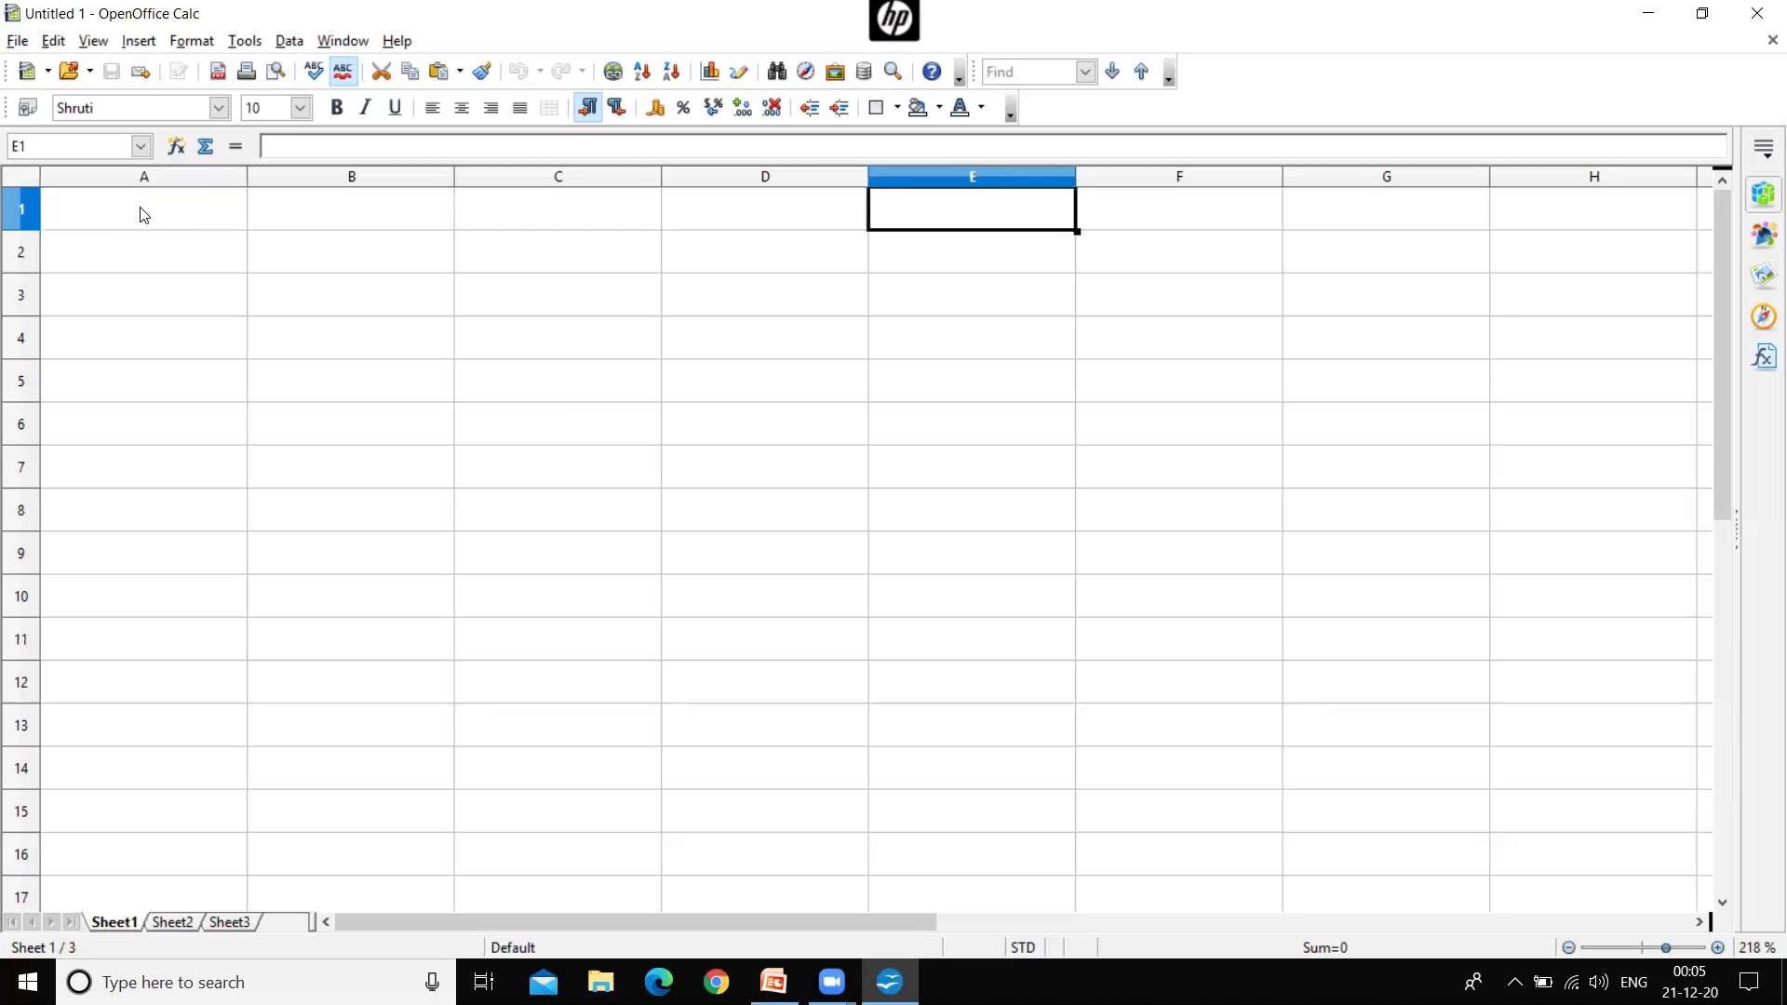
pyautogui.press('Right')
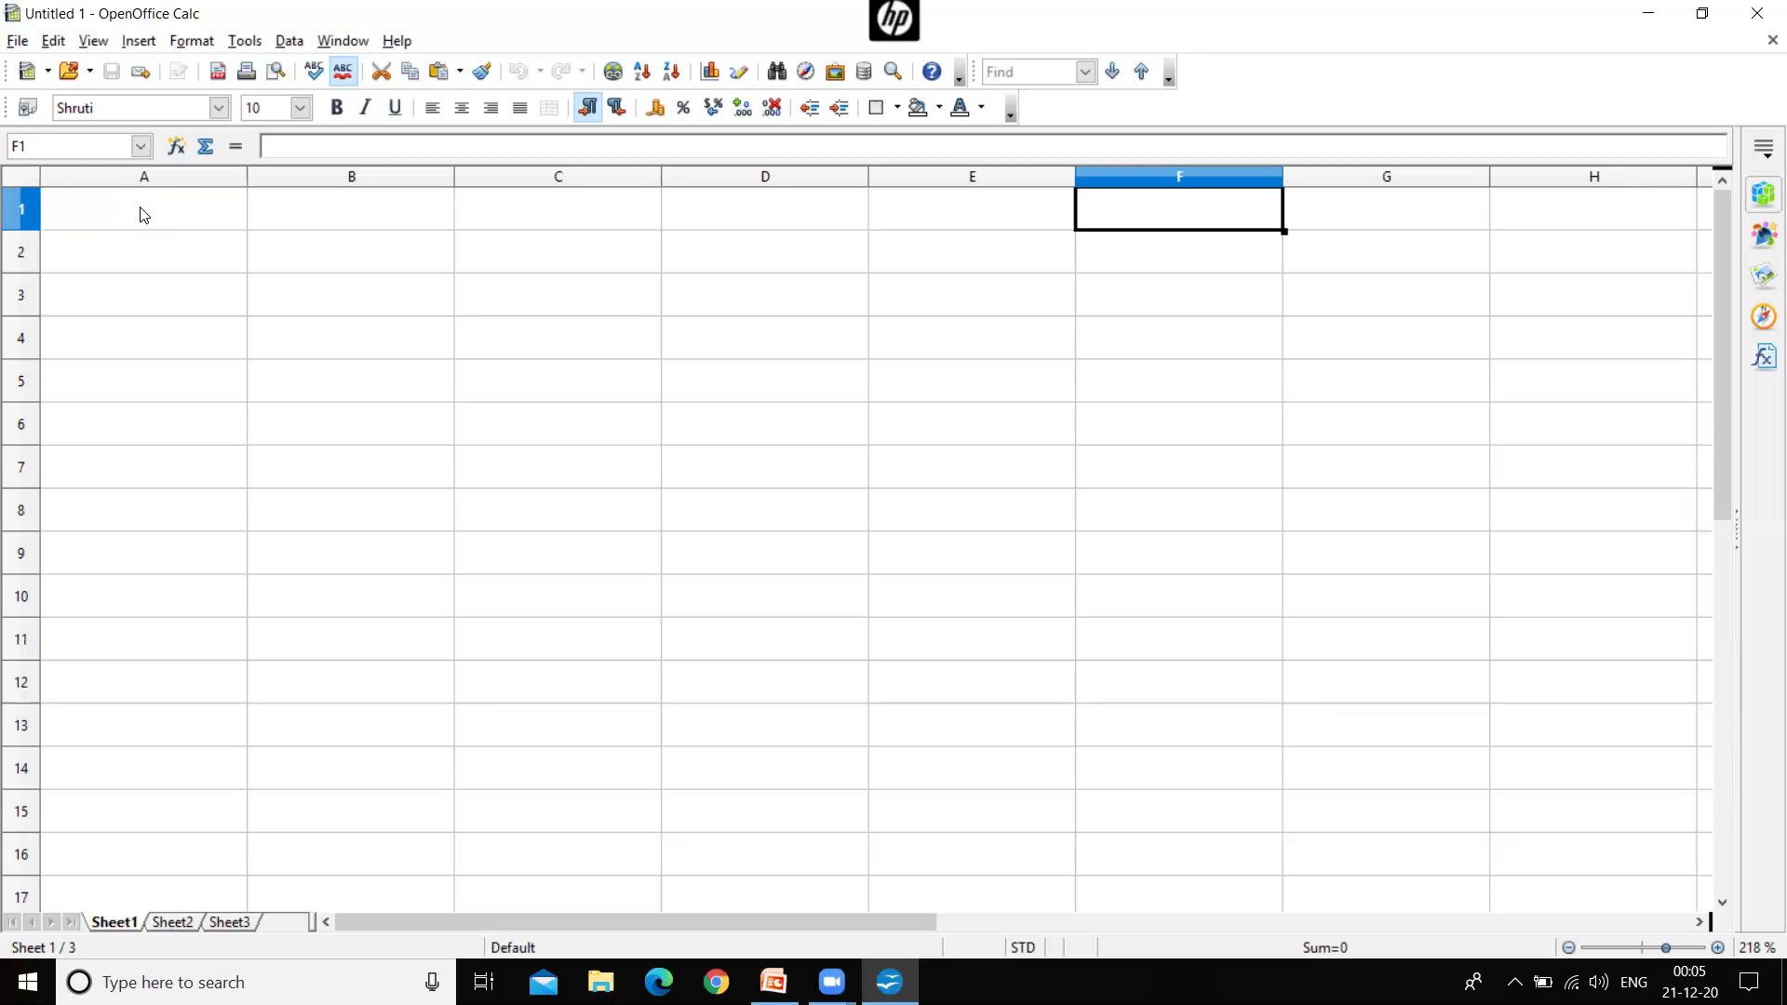
pyautogui.press('Home')
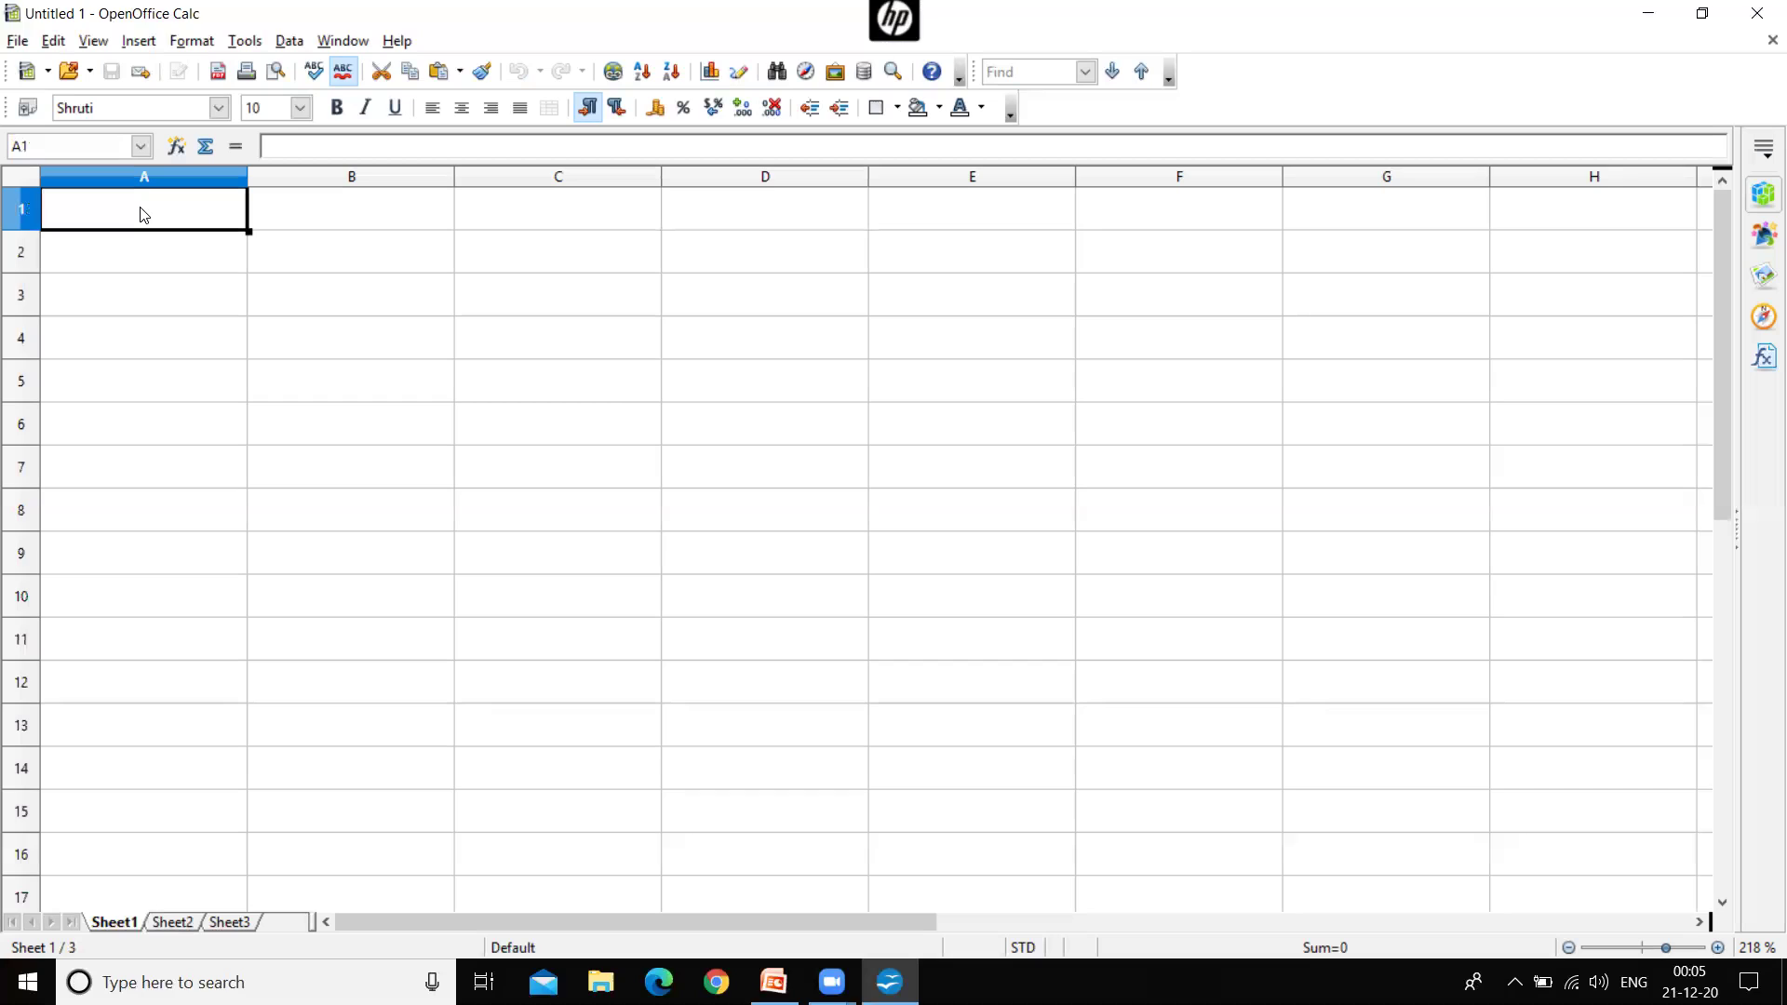
# - Move the cell cursor down column A from A1 to A6
pyautogui.press('Down')
pyautogui.press('Down')
pyautogui.press('Down')
pyautogui.press('Down')
pyautogui.press('Down')
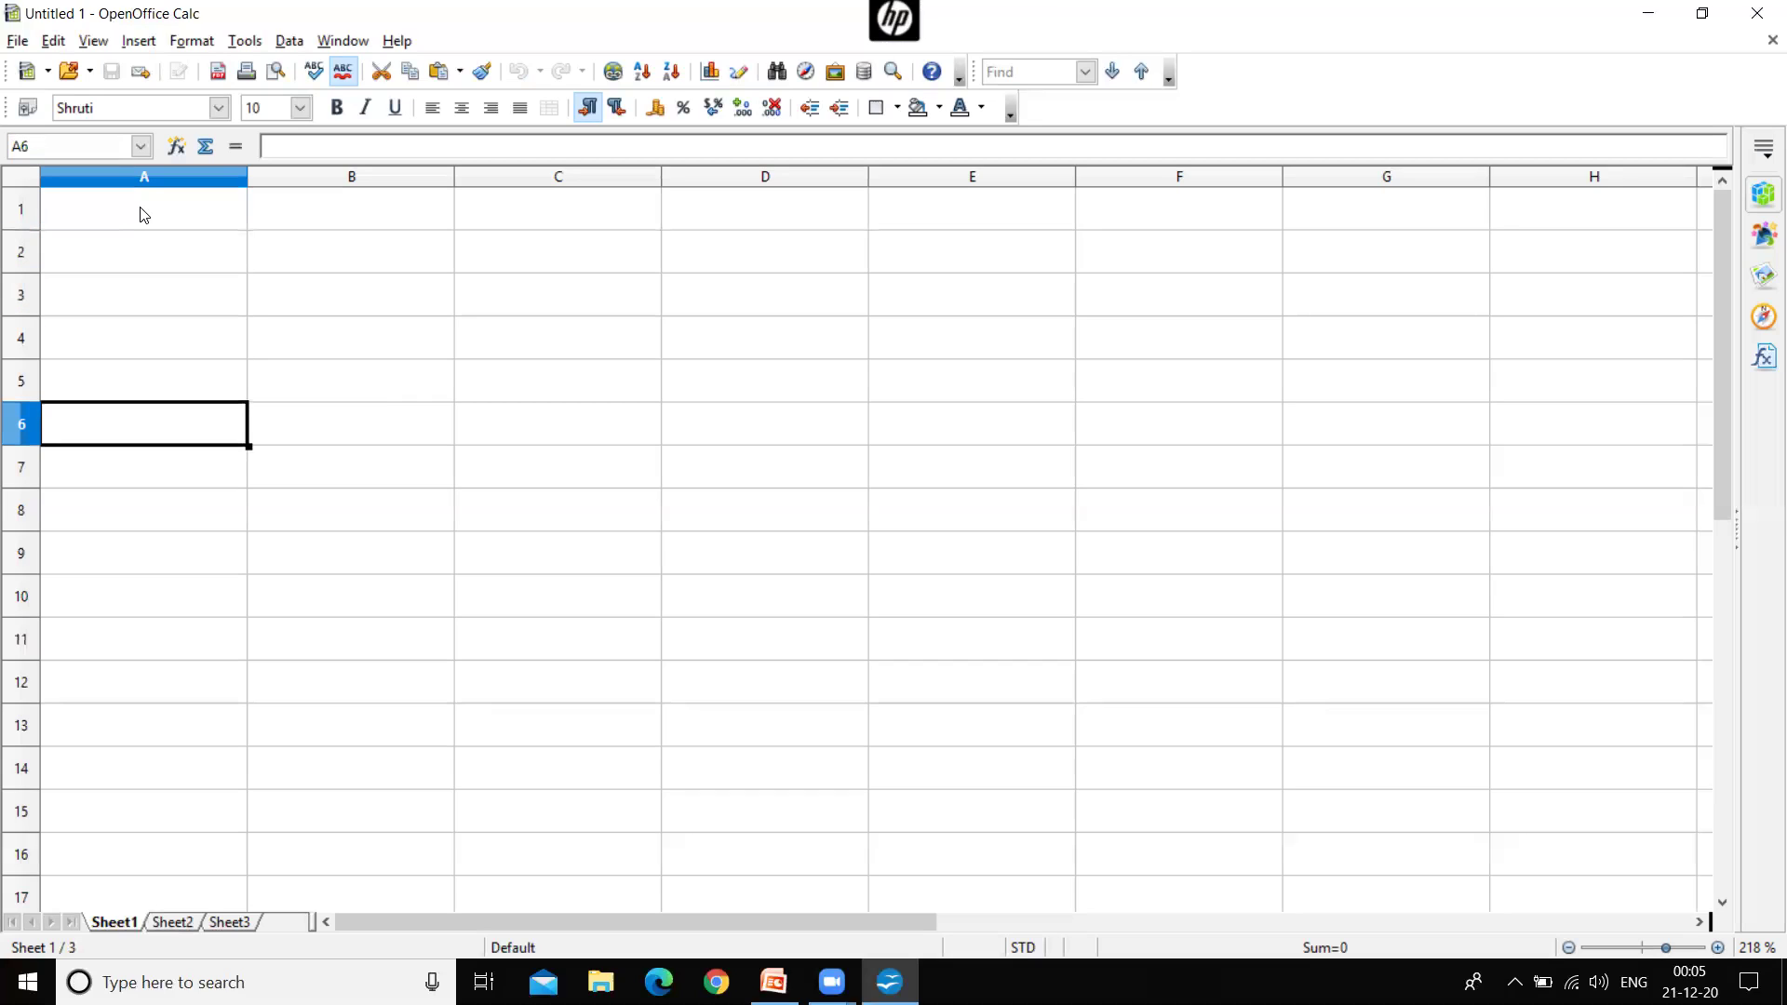
# - Move the cell cursor across row 6 to F6 and jump directly back to A6
pyautogui.press('Right')
pyautogui.press('Right')
pyautogui.press('Right')
pyautogui.press('Right')
pyautogui.press('Right')
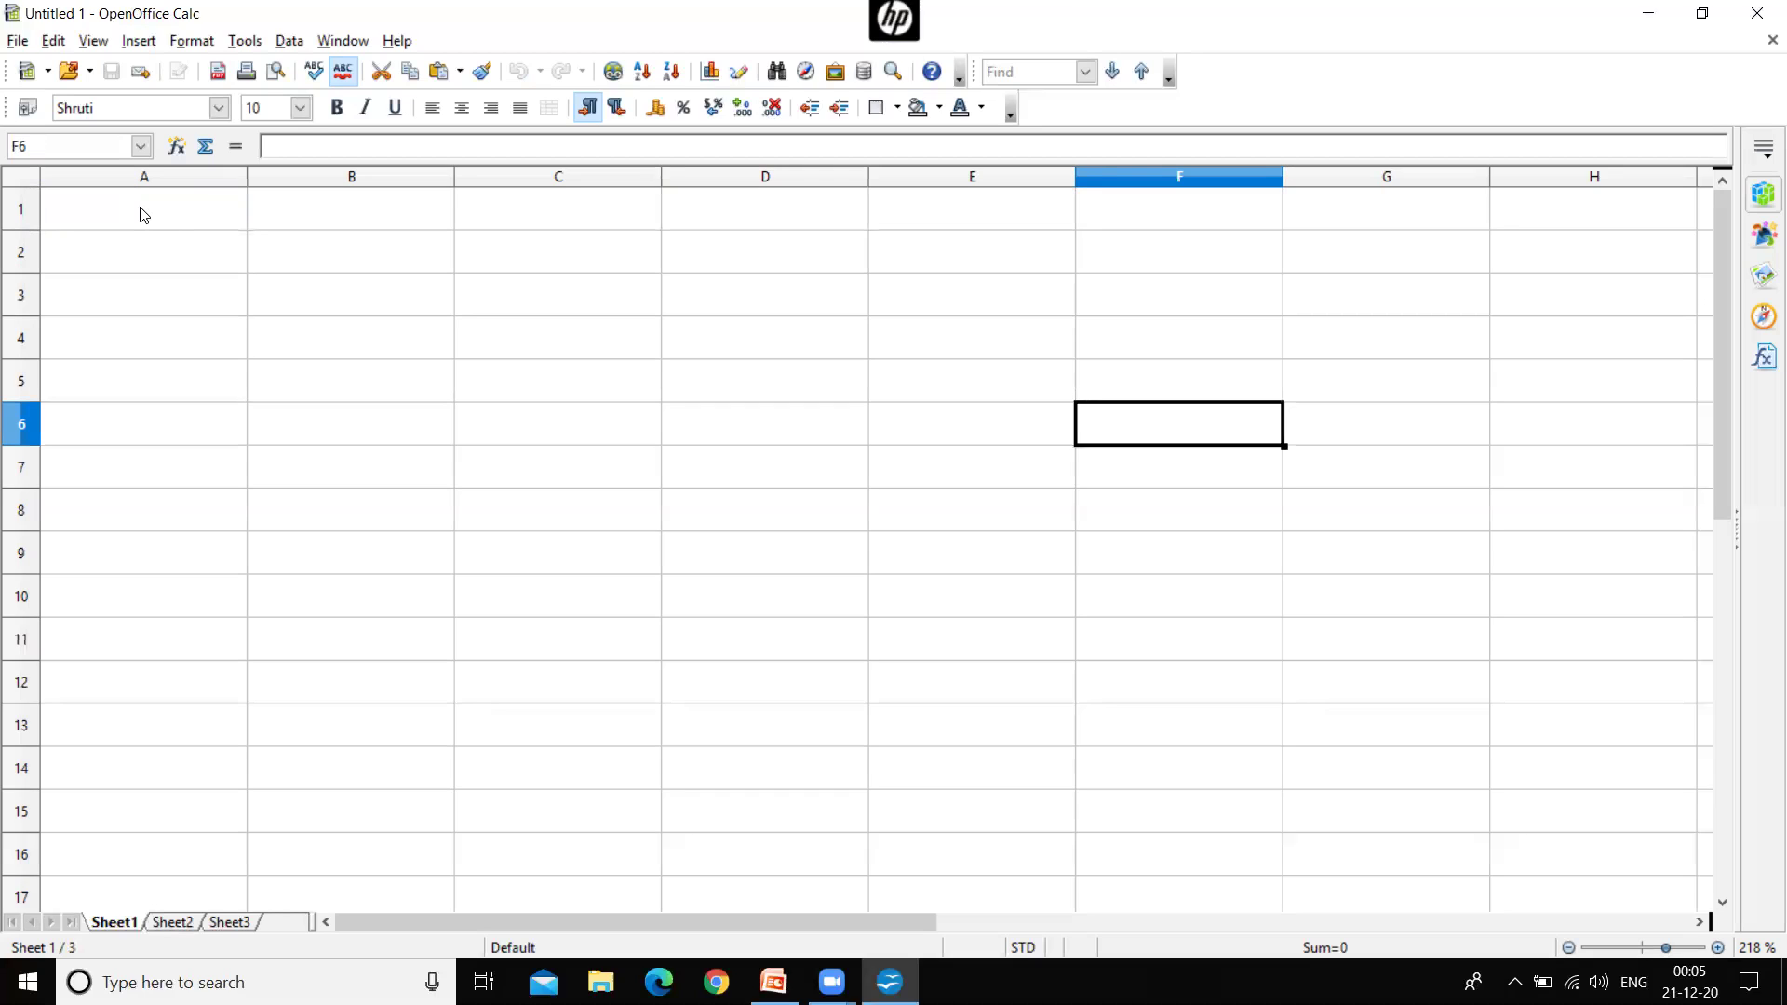
pyautogui.press('Home')
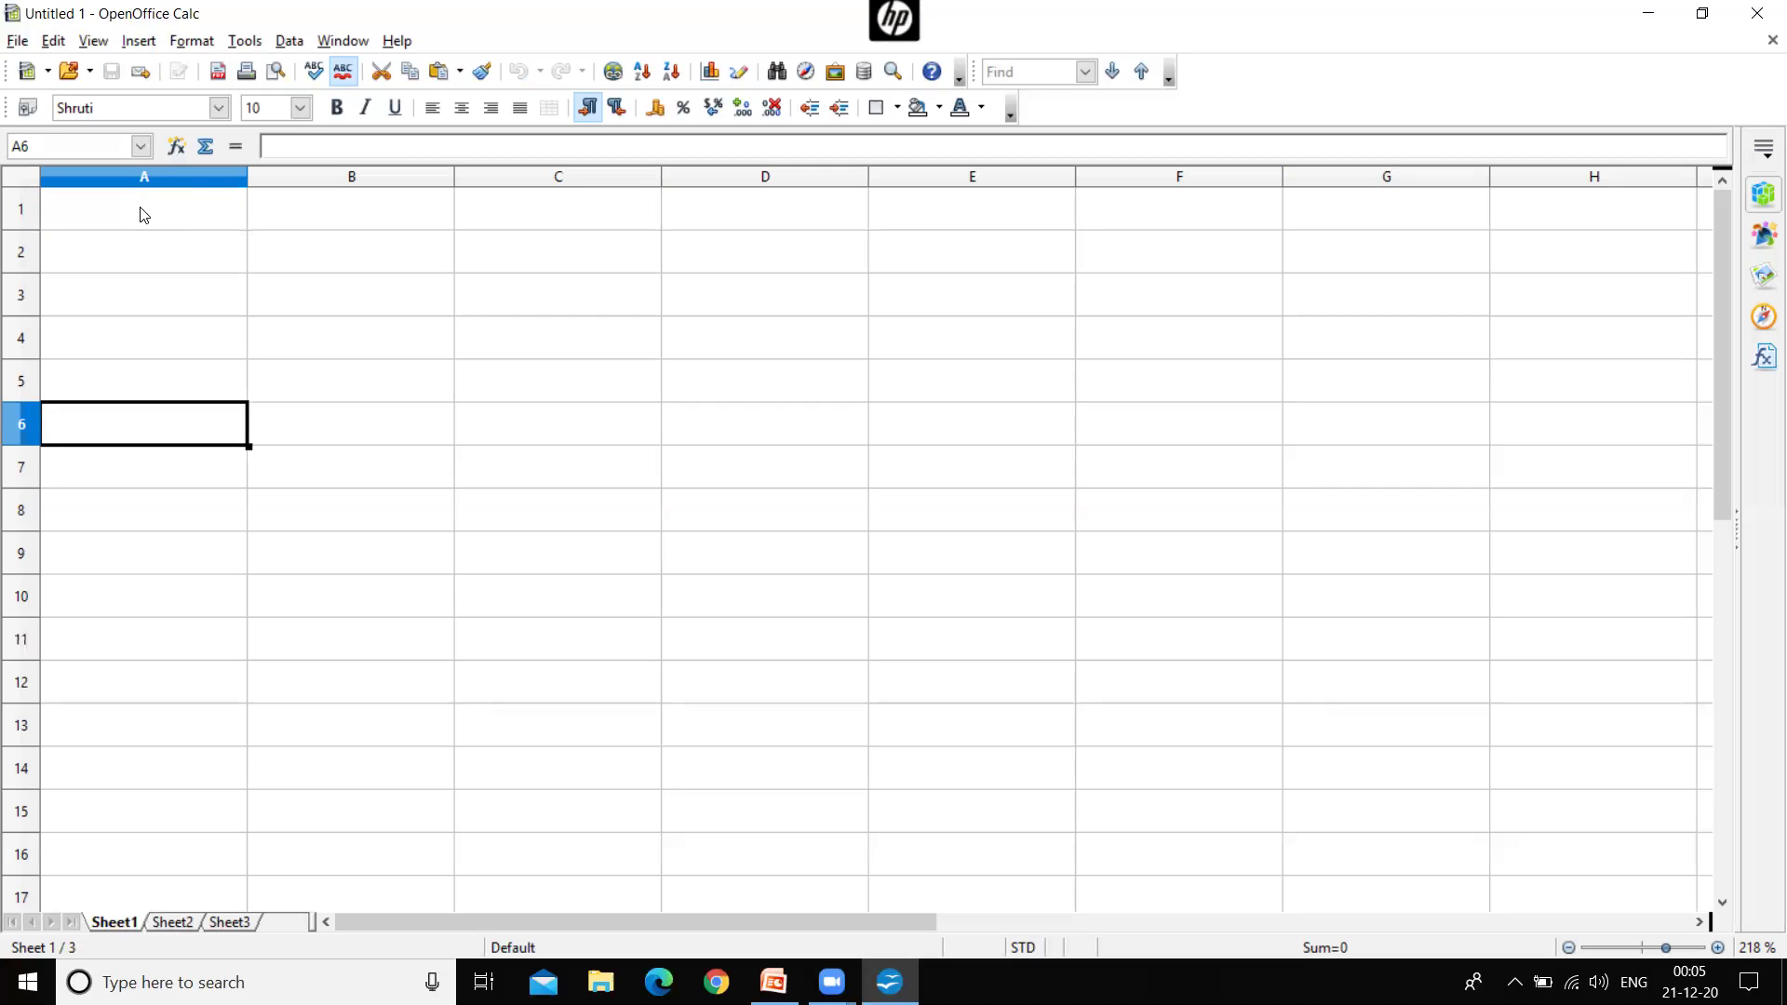
# - Move the cell cursor back up column A from A6 to A1
pyautogui.press('Up')
pyautogui.press('Up')
pyautogui.press('Up')
pyautogui.press('Up')
pyautogui.press('Up')
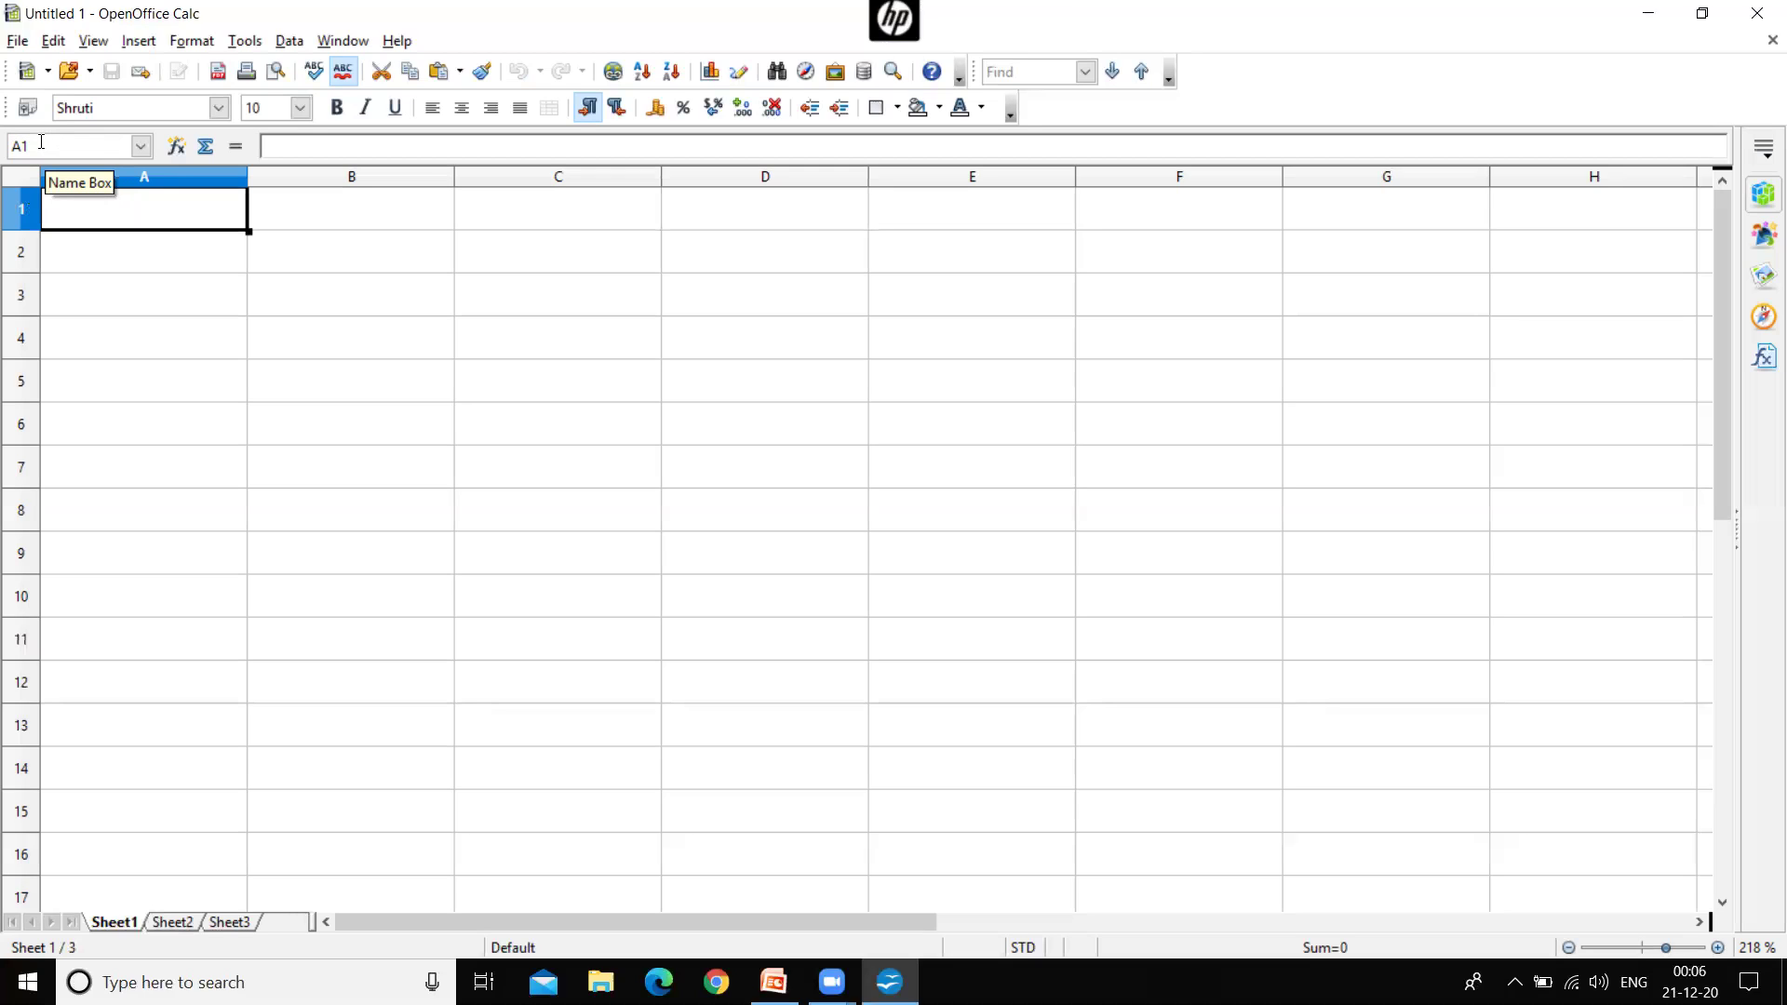
# - Move the cell cursor down column A from A1 to A5
pyautogui.press('Down')
pyautogui.press('Down')
pyautogui.press('Down')
pyautogui.press('Down')
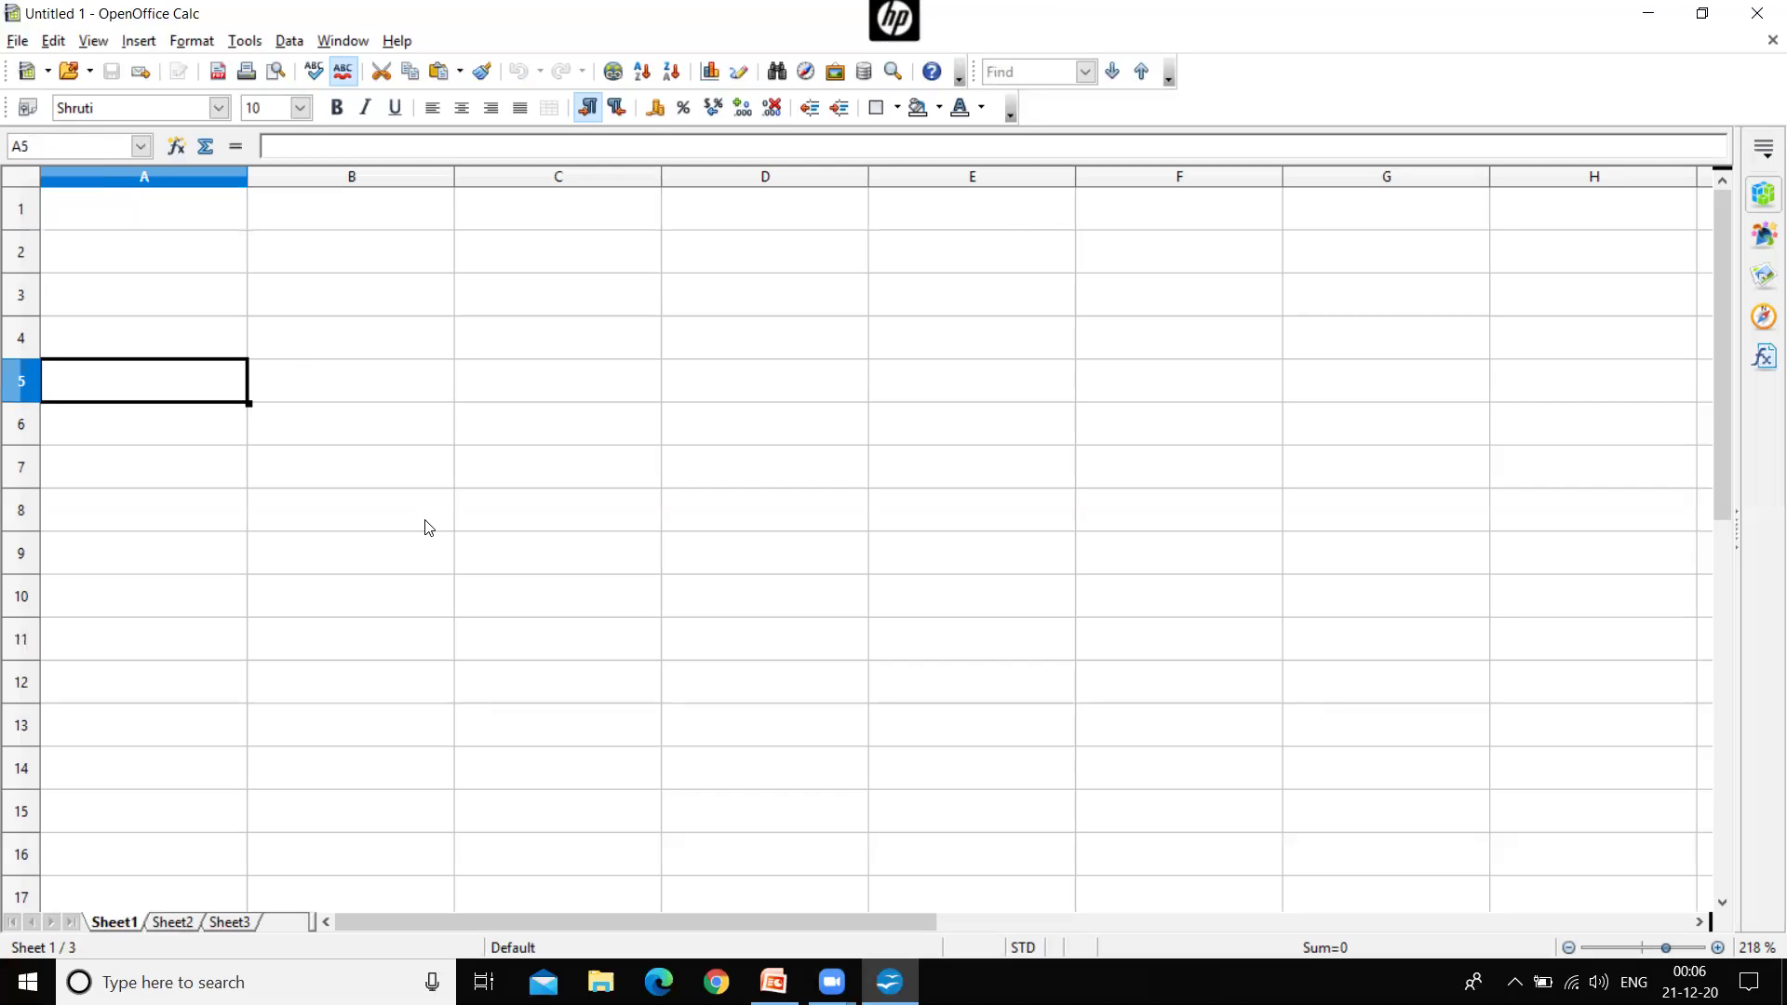
# - Move the cell cursor across row 5 to D5 and jump directly back to the row's first cell
pyautogui.press('Right')
pyautogui.press('Right')
pyautogui.press('Right')
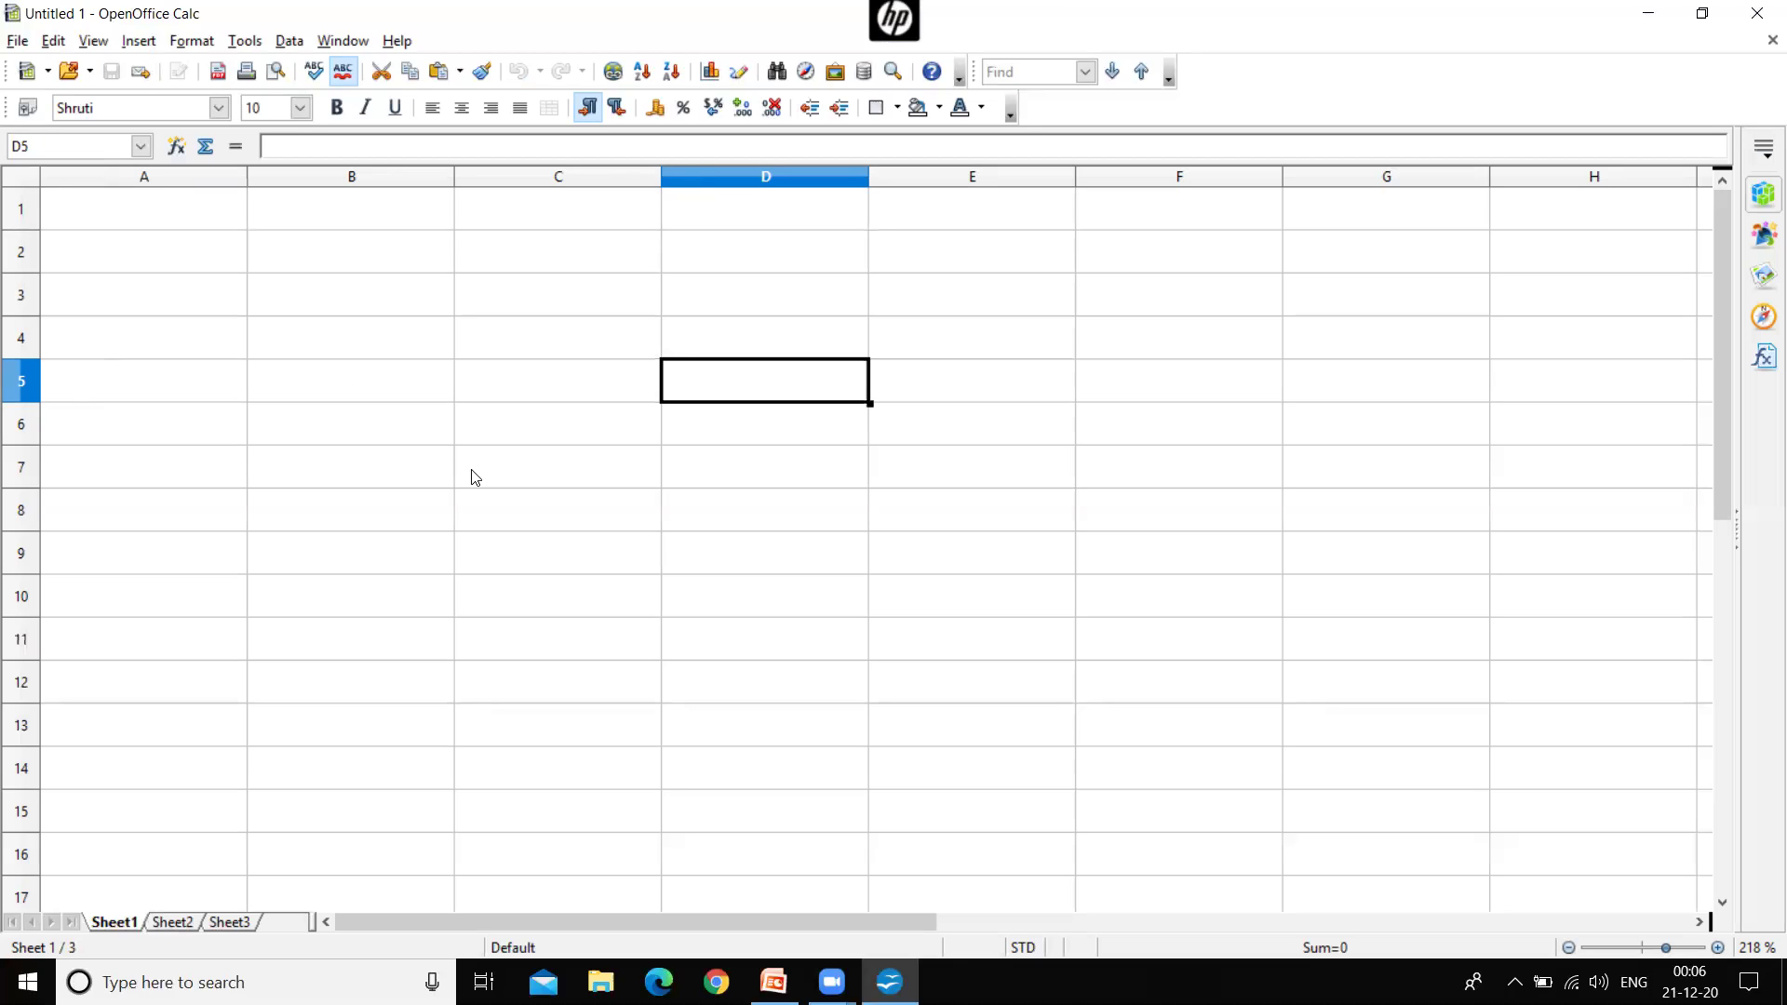
pyautogui.press('Home')
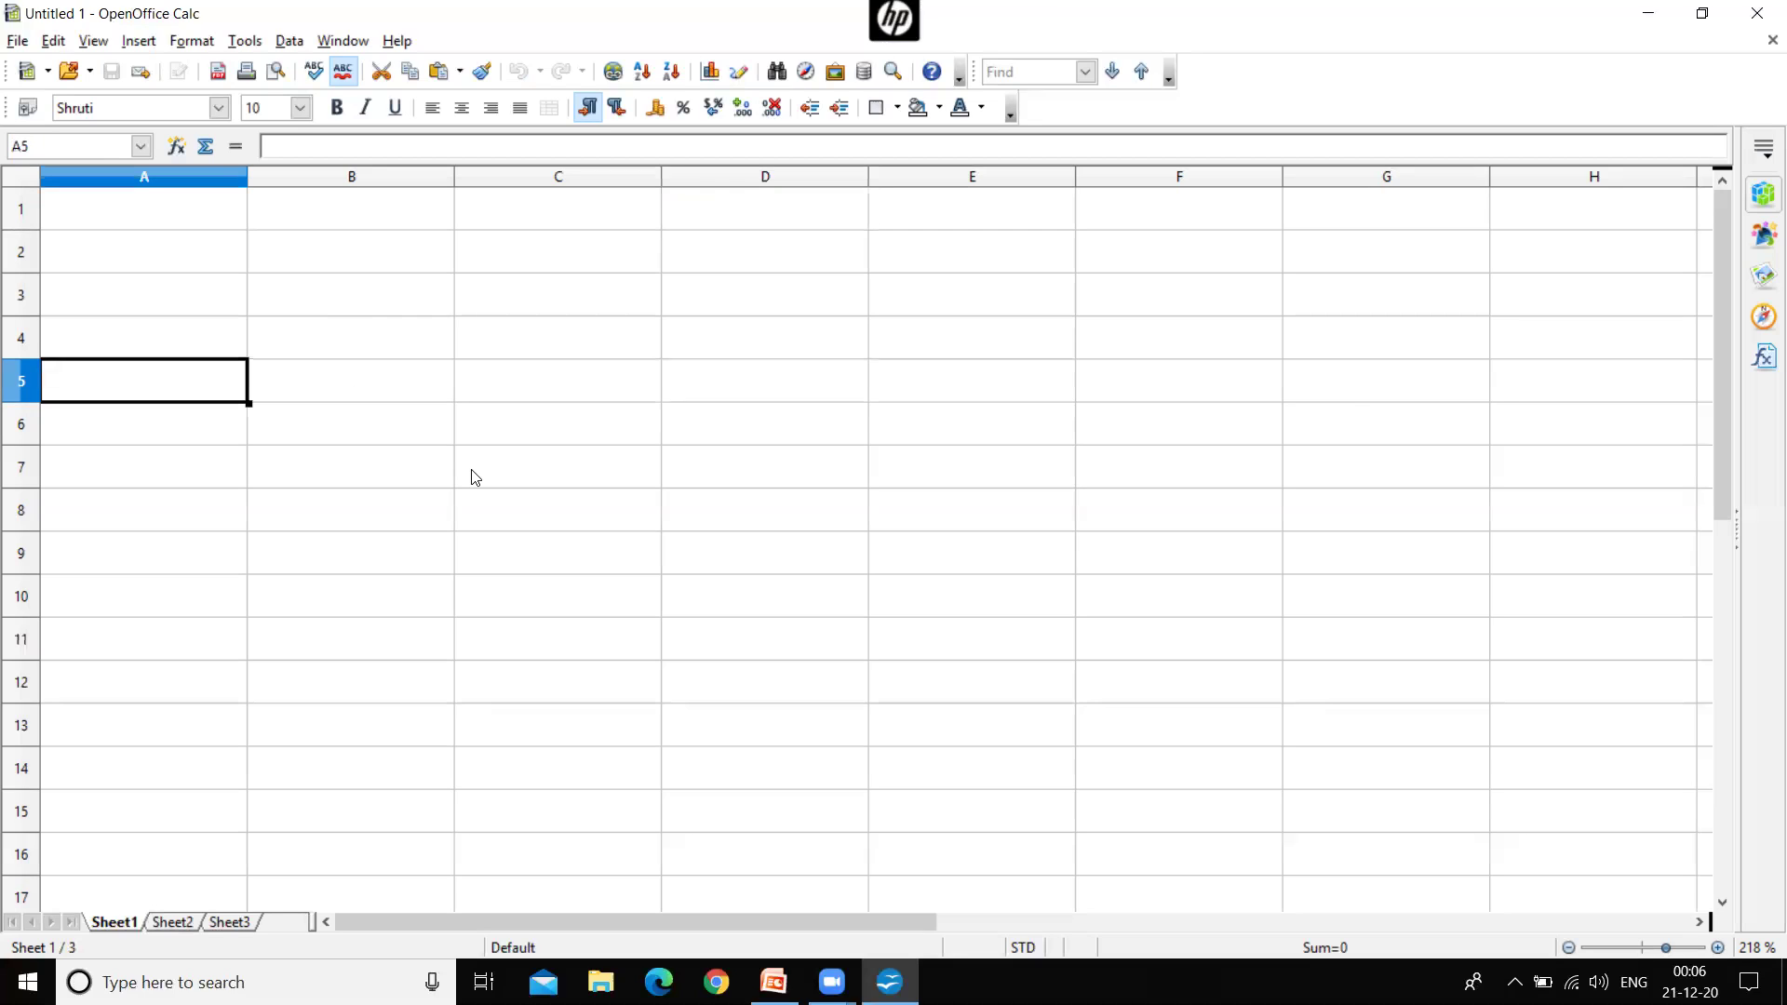
# - Move the cell cursor across row 5 from A5 to cell D5
pyautogui.press('Right')
pyautogui.press('Right')
pyautogui.press('Right')
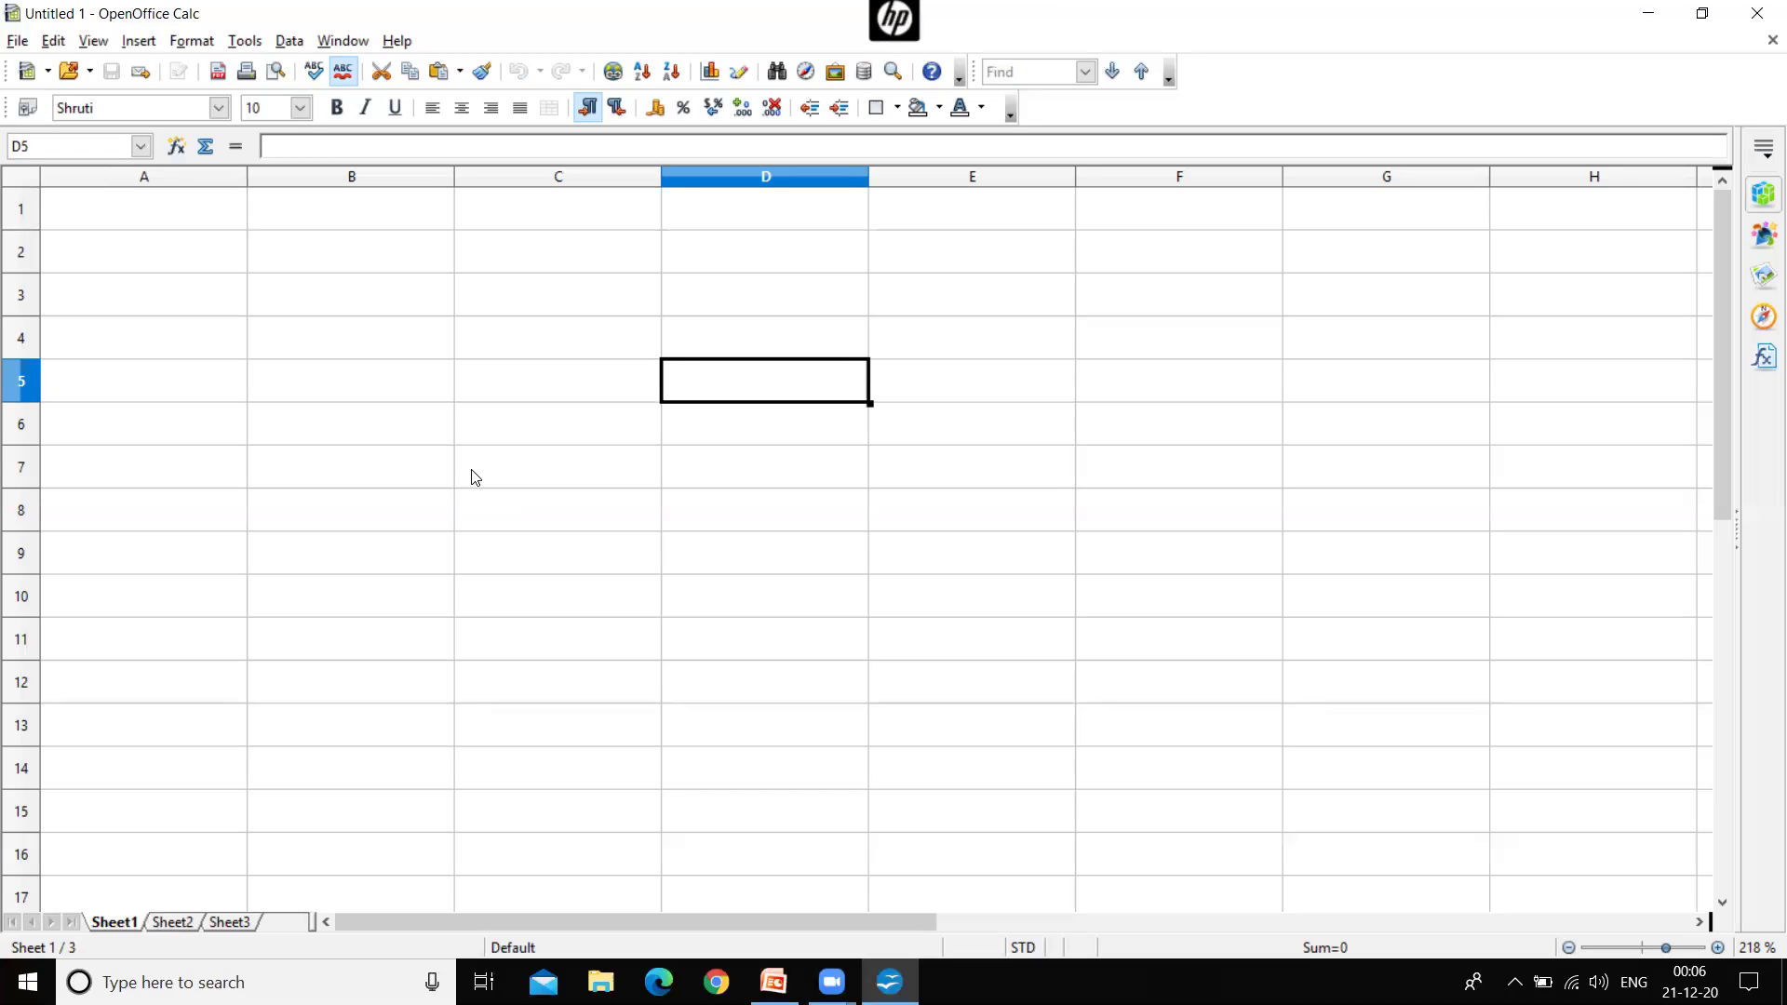
# - Jump from D5 to the sheet's first cell, A1, and move the cell cursor down column A to A8
pyautogui.hotkey('ctrl', 'Home')
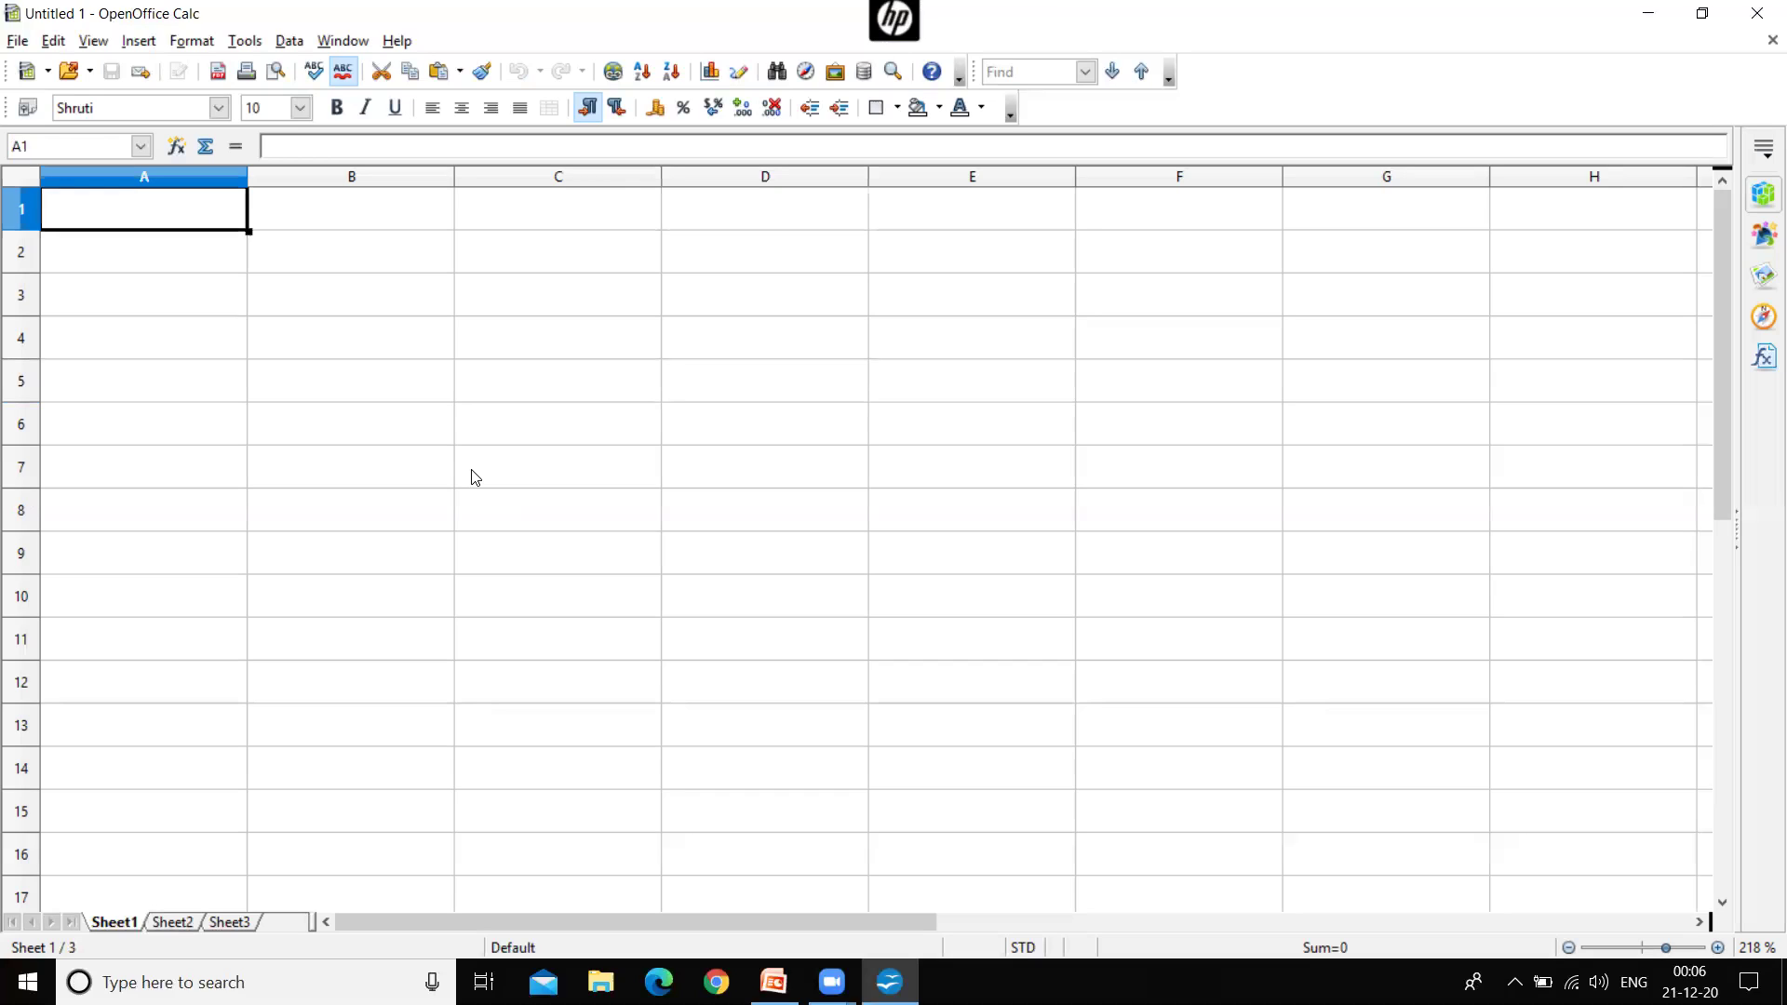
pyautogui.press('Down')
pyautogui.press('Down')
pyautogui.press('Down')
pyautogui.press('Down')
pyautogui.press('Down')
pyautogui.press('Down')
pyautogui.press('Down')
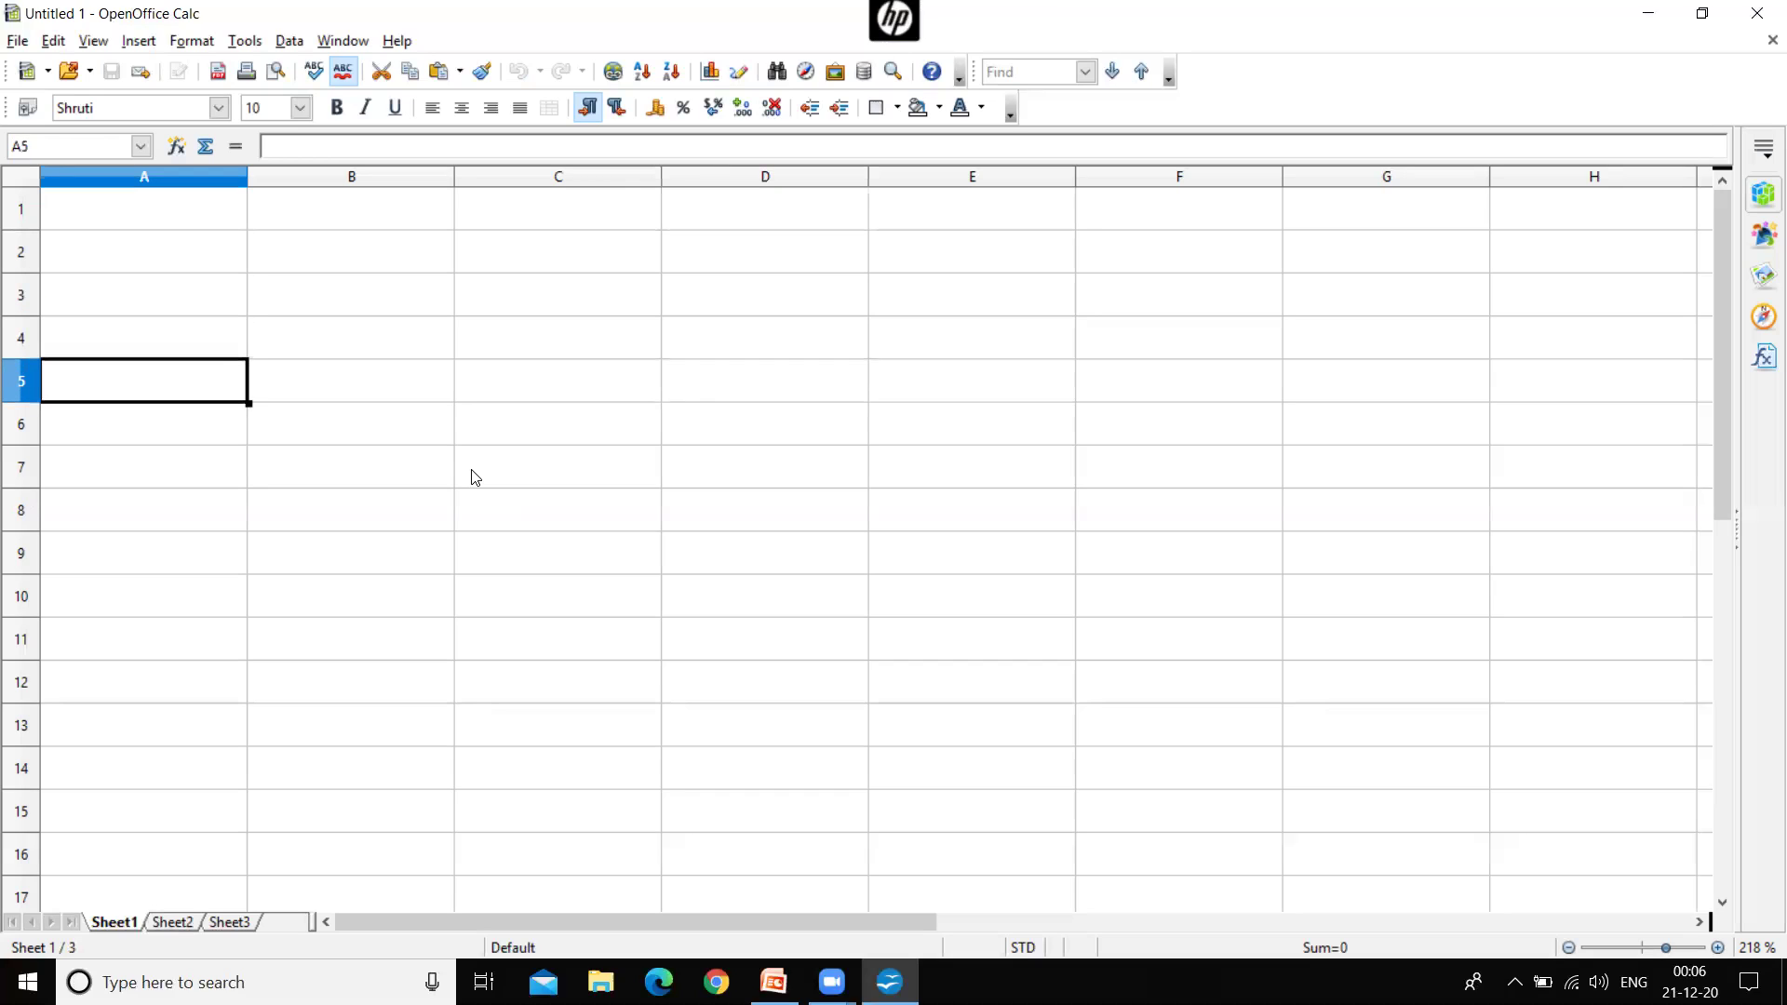
# - Move the cell cursor across row 8 to F8 and jump directly back to cell A1
pyautogui.press('Right')
pyautogui.press('Right')
pyautogui.press('Right')
pyautogui.press('Right')
pyautogui.press('Right')
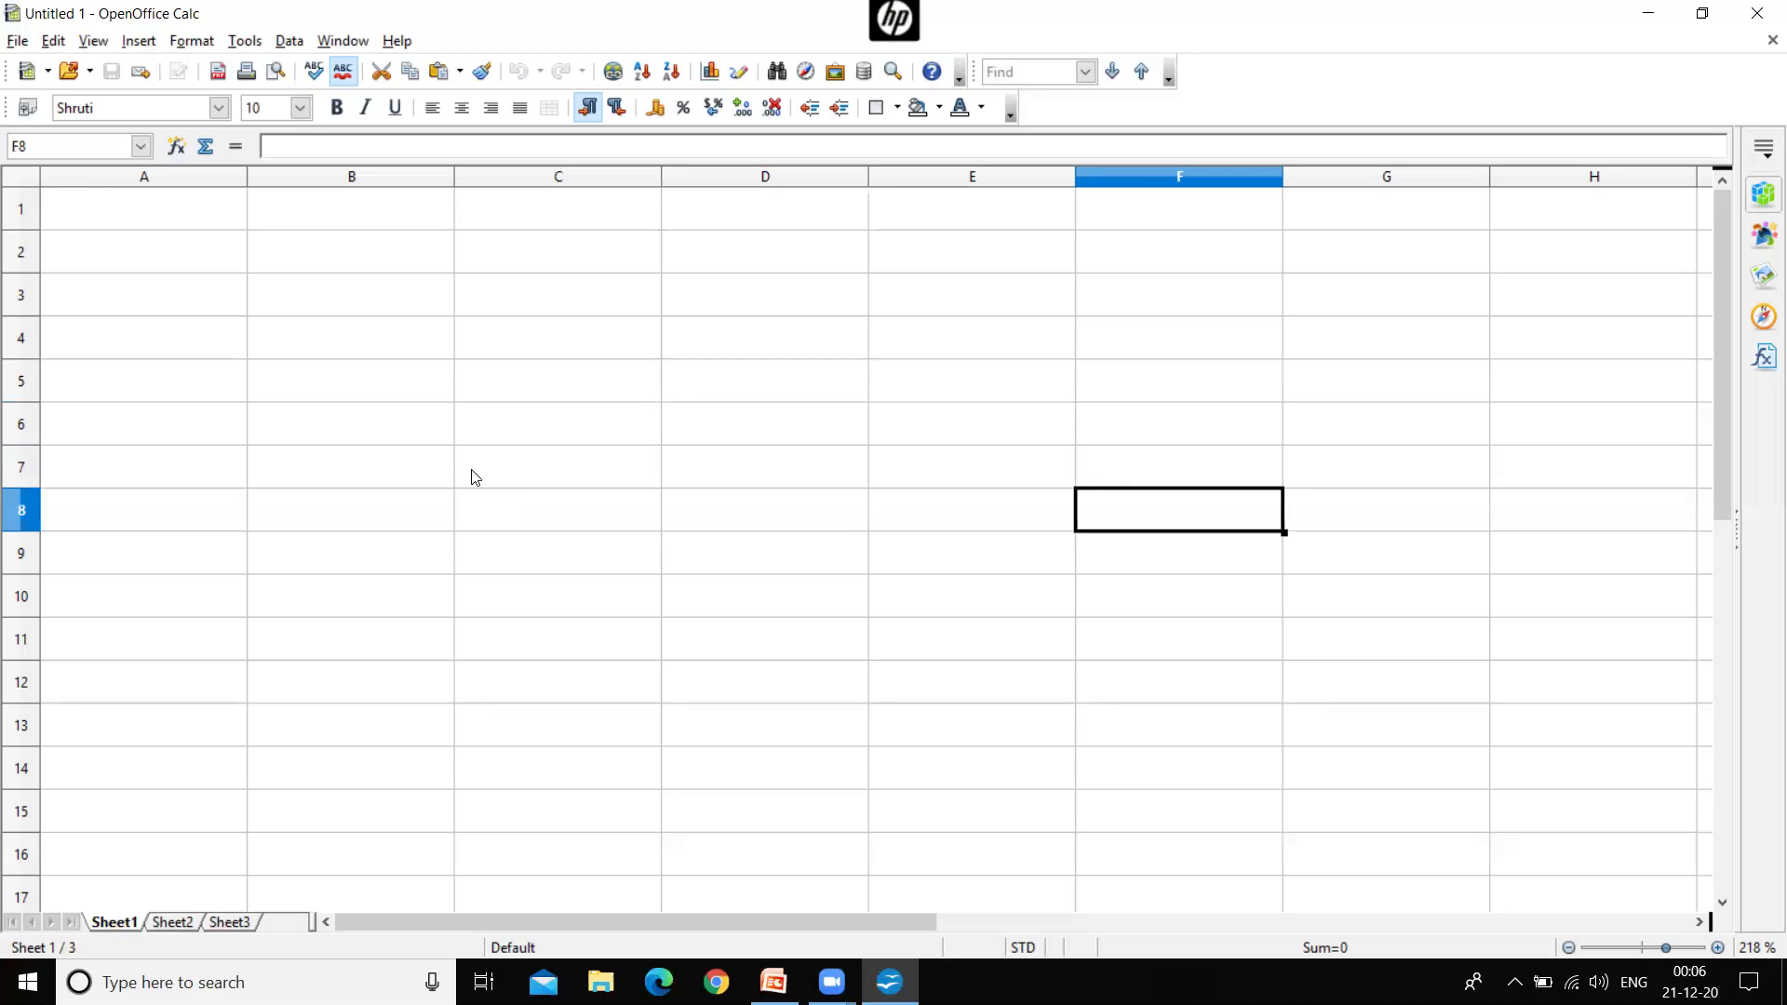
pyautogui.hotkey('ctrl', 'Home')
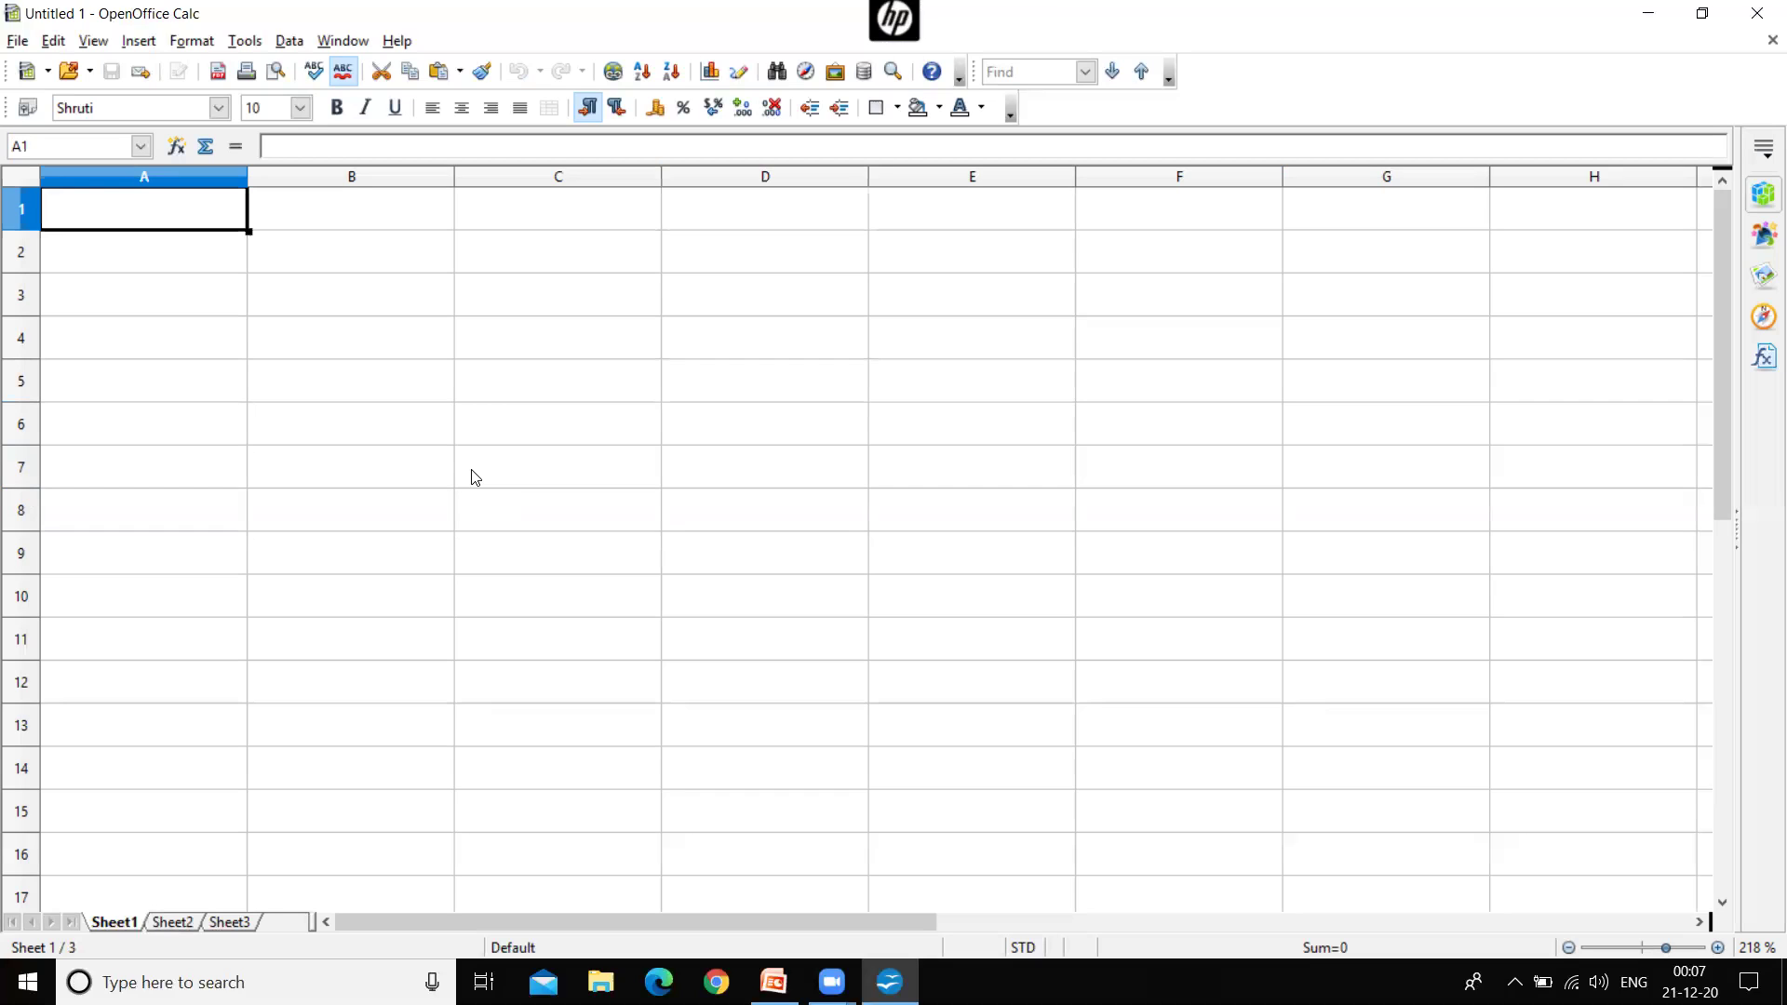
# - Go to column Z, row 50 with the Navigator and move the Navigator window clear of the target cell
pyautogui.press('F5')
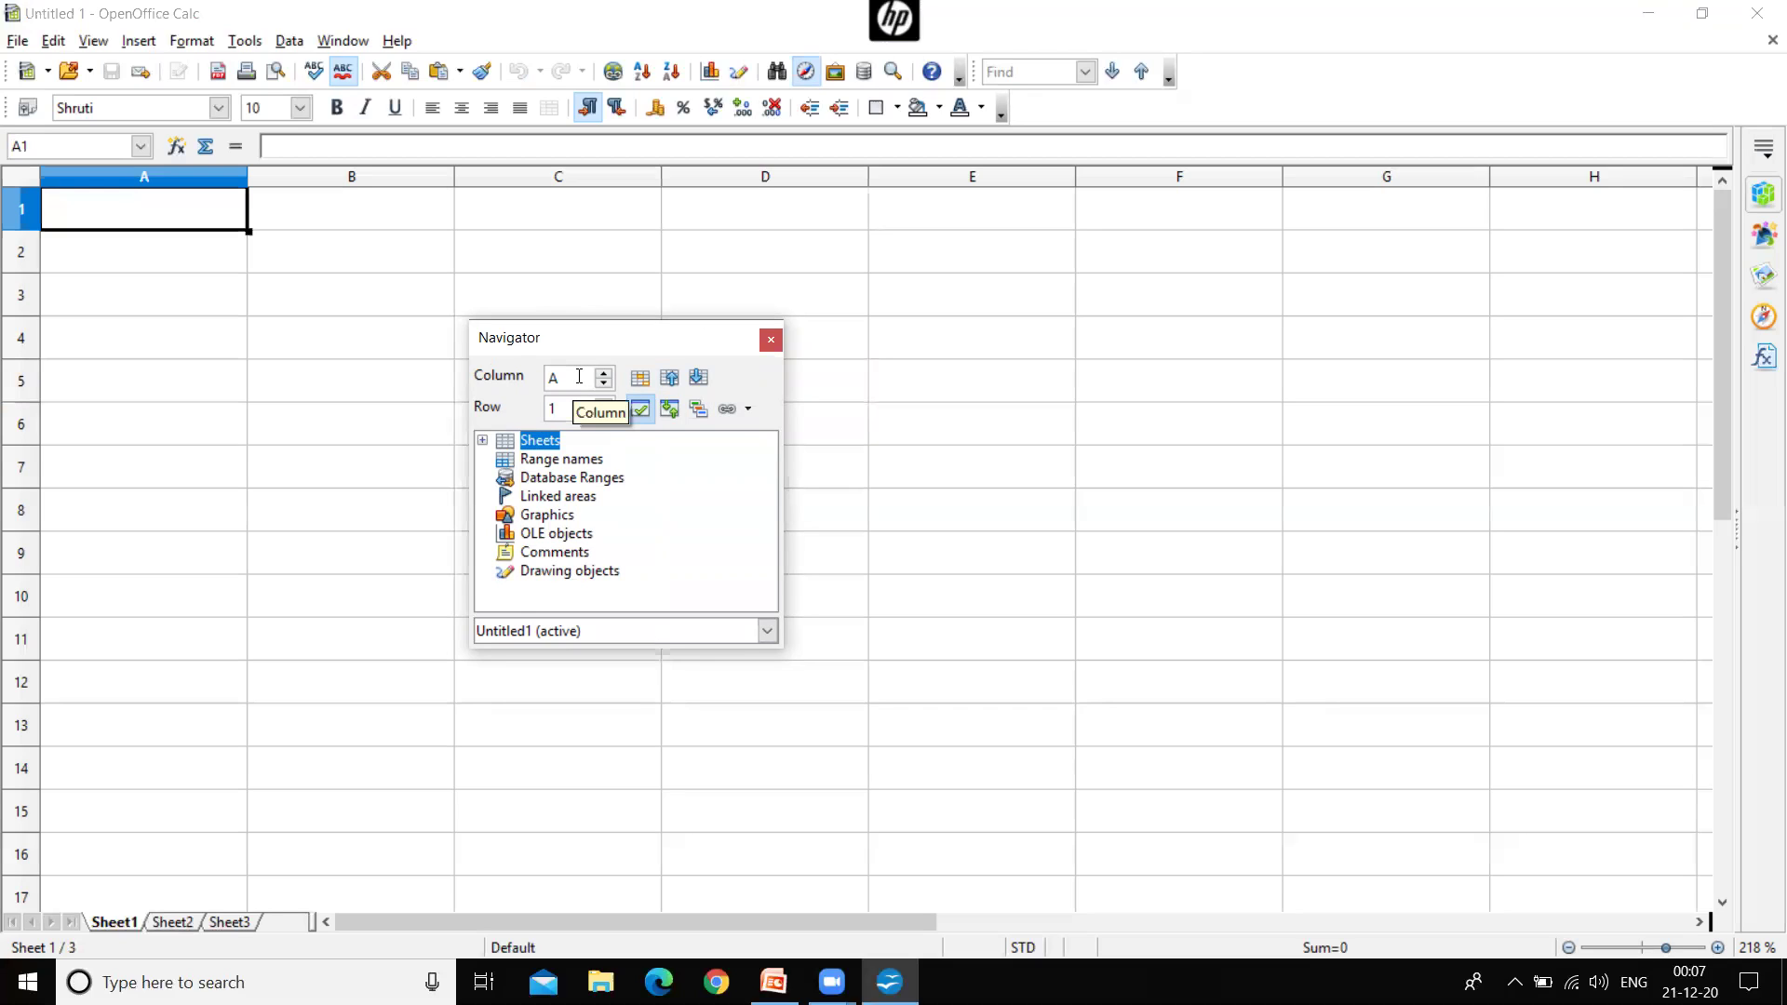
pyautogui.press('BackSpace')
pyautogui.write('z')
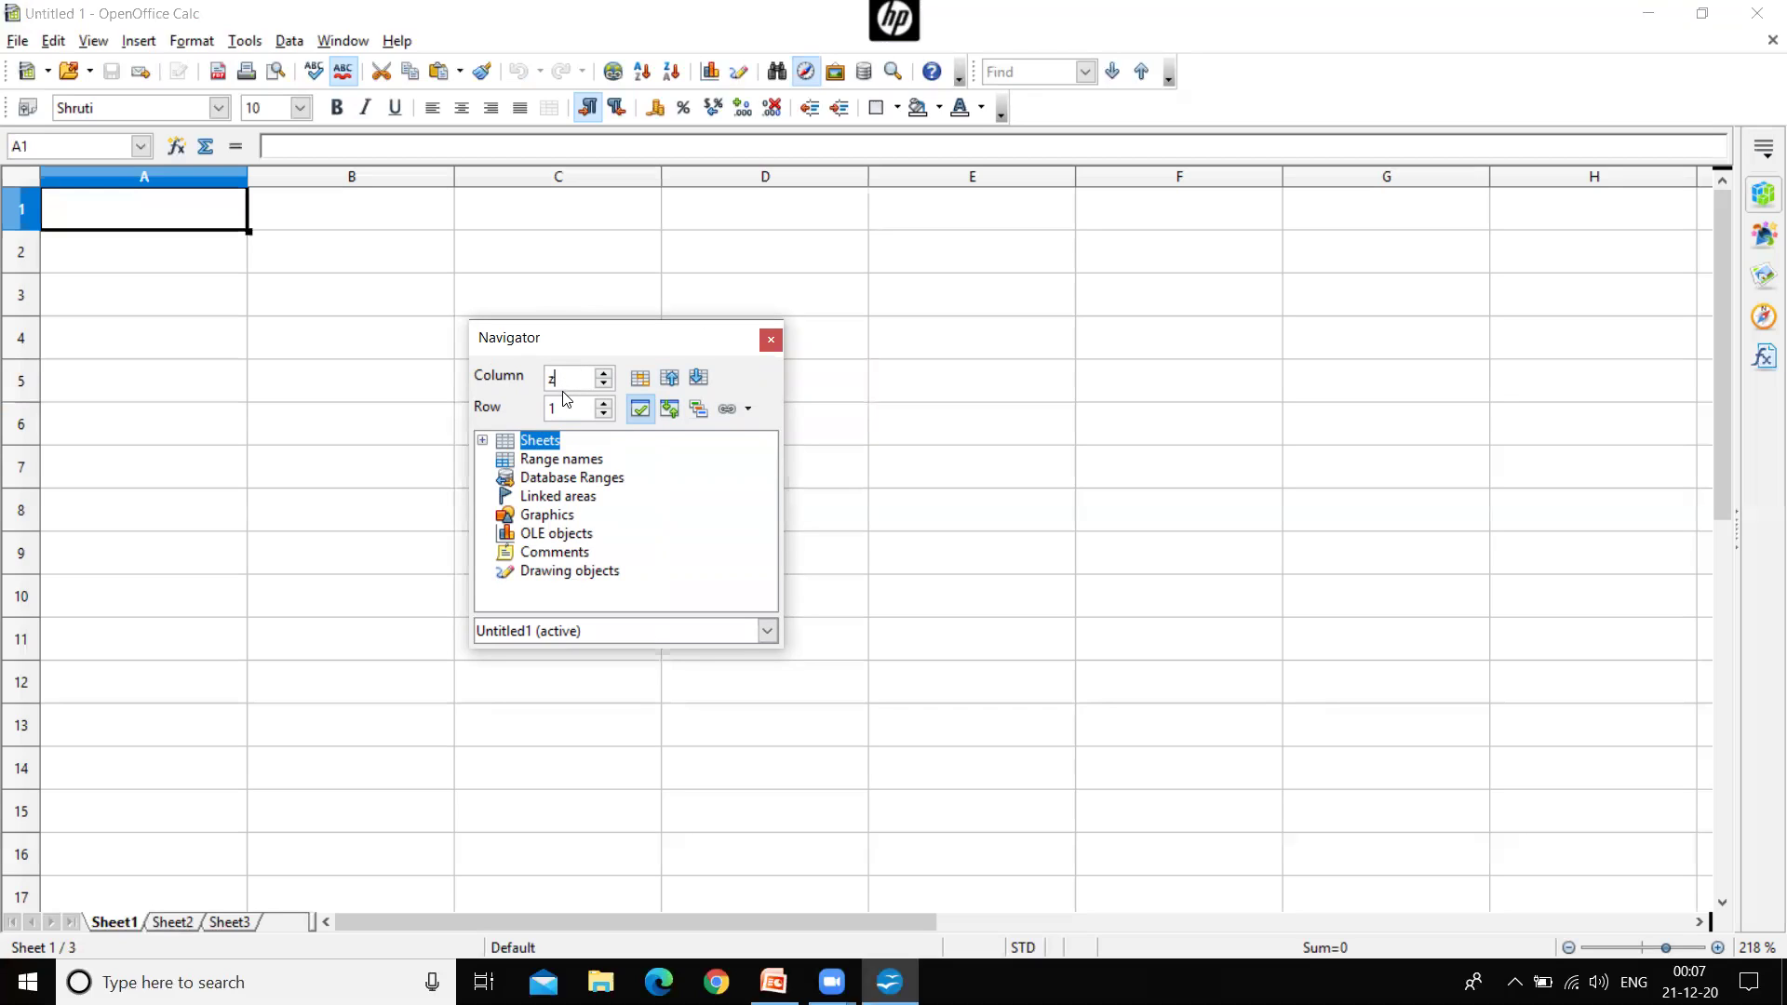
pyautogui.click(566, 407)
pyautogui.press('BackSpace')
pyautogui.write('50')
pyautogui.press('Return')
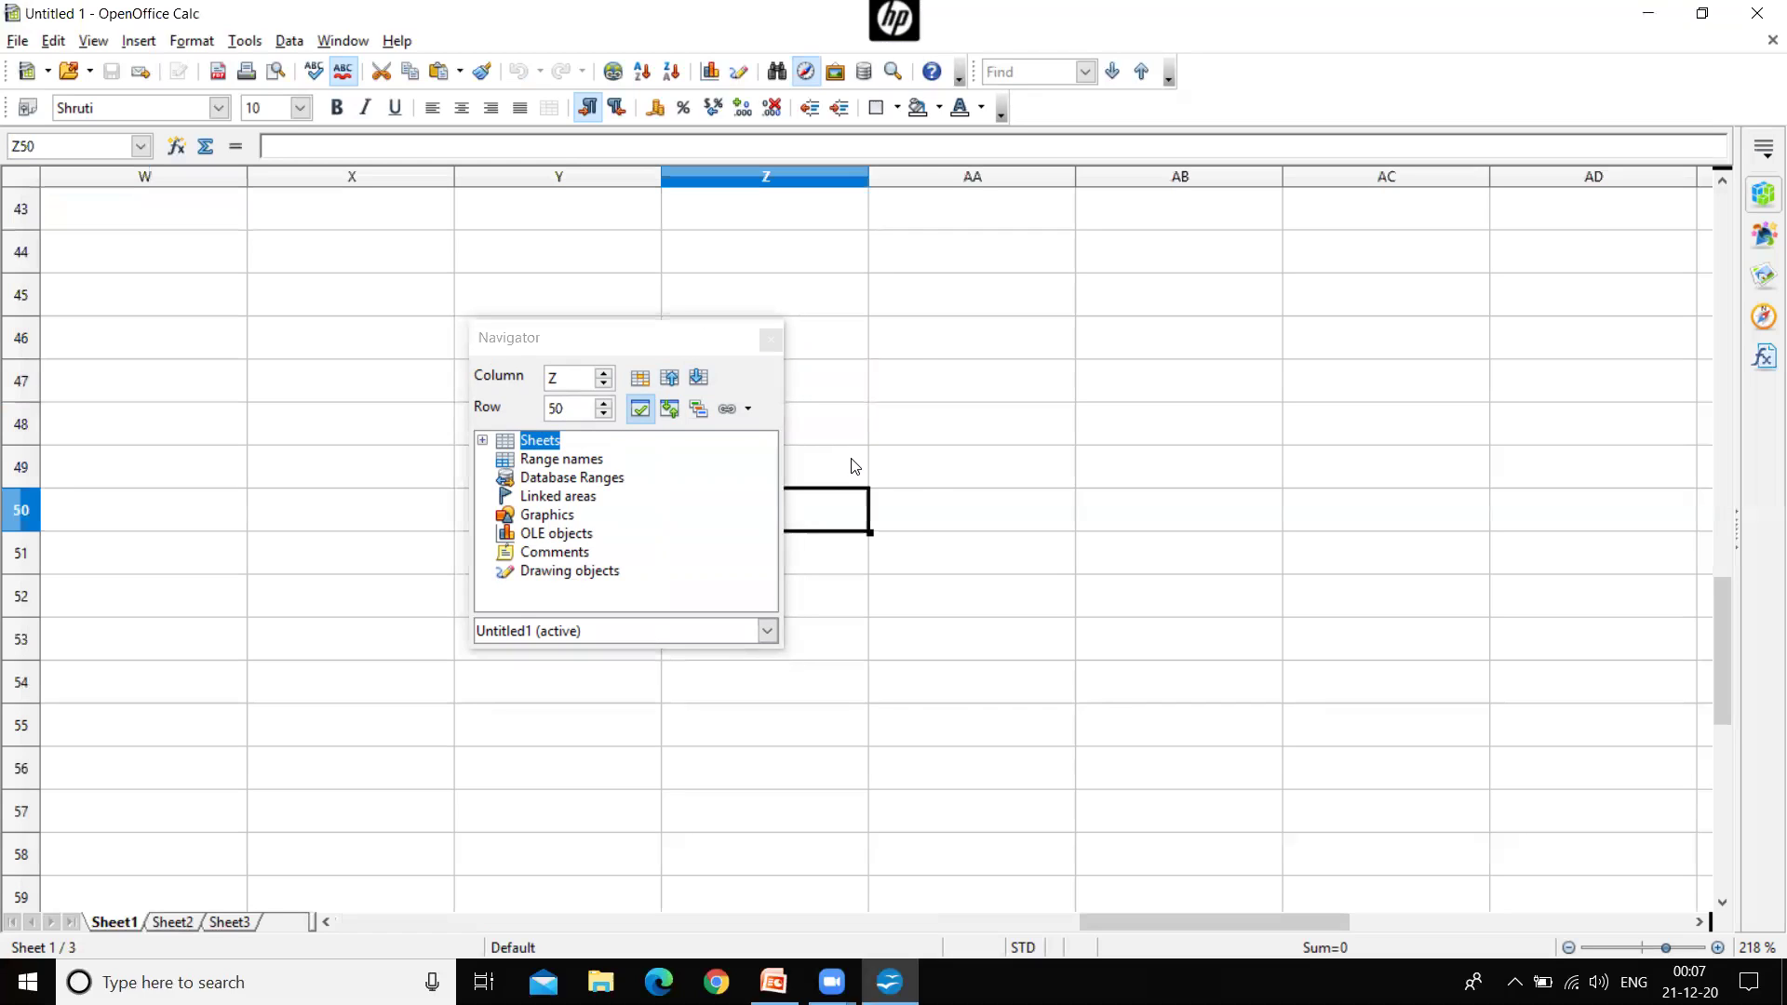
pyautogui.click(682, 358)
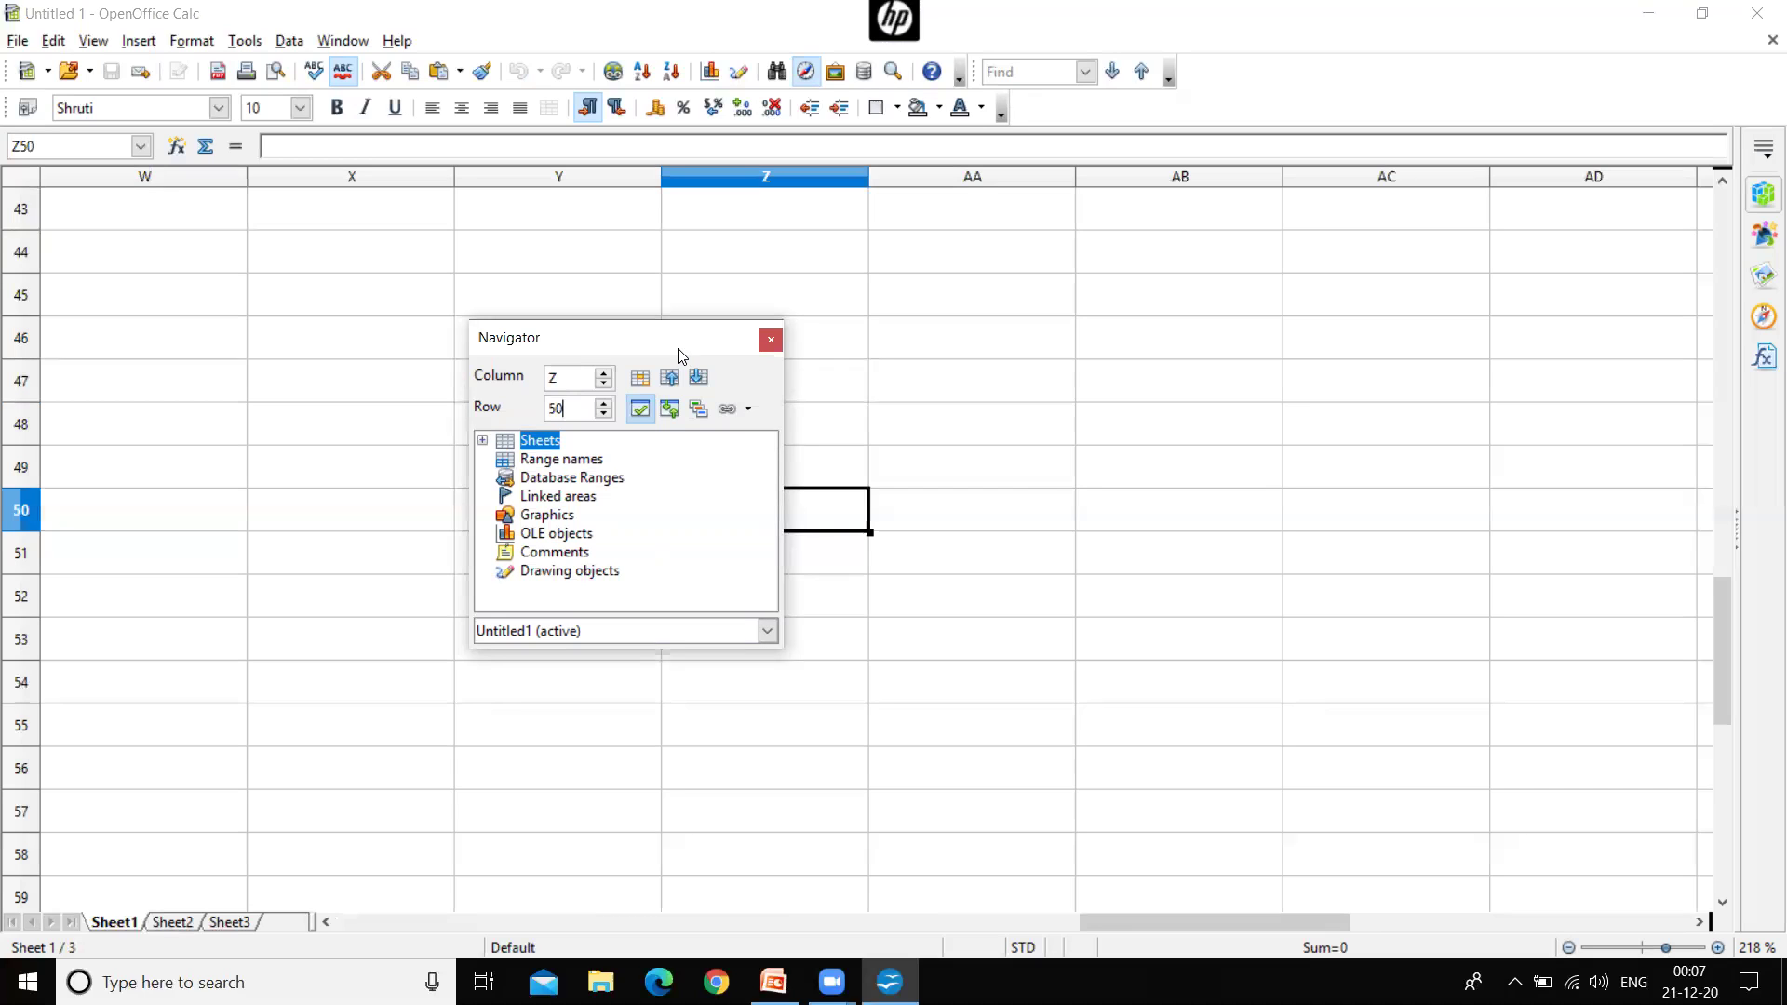
pyautogui.moveTo(683, 356); pyautogui.dragTo(1186, 355)
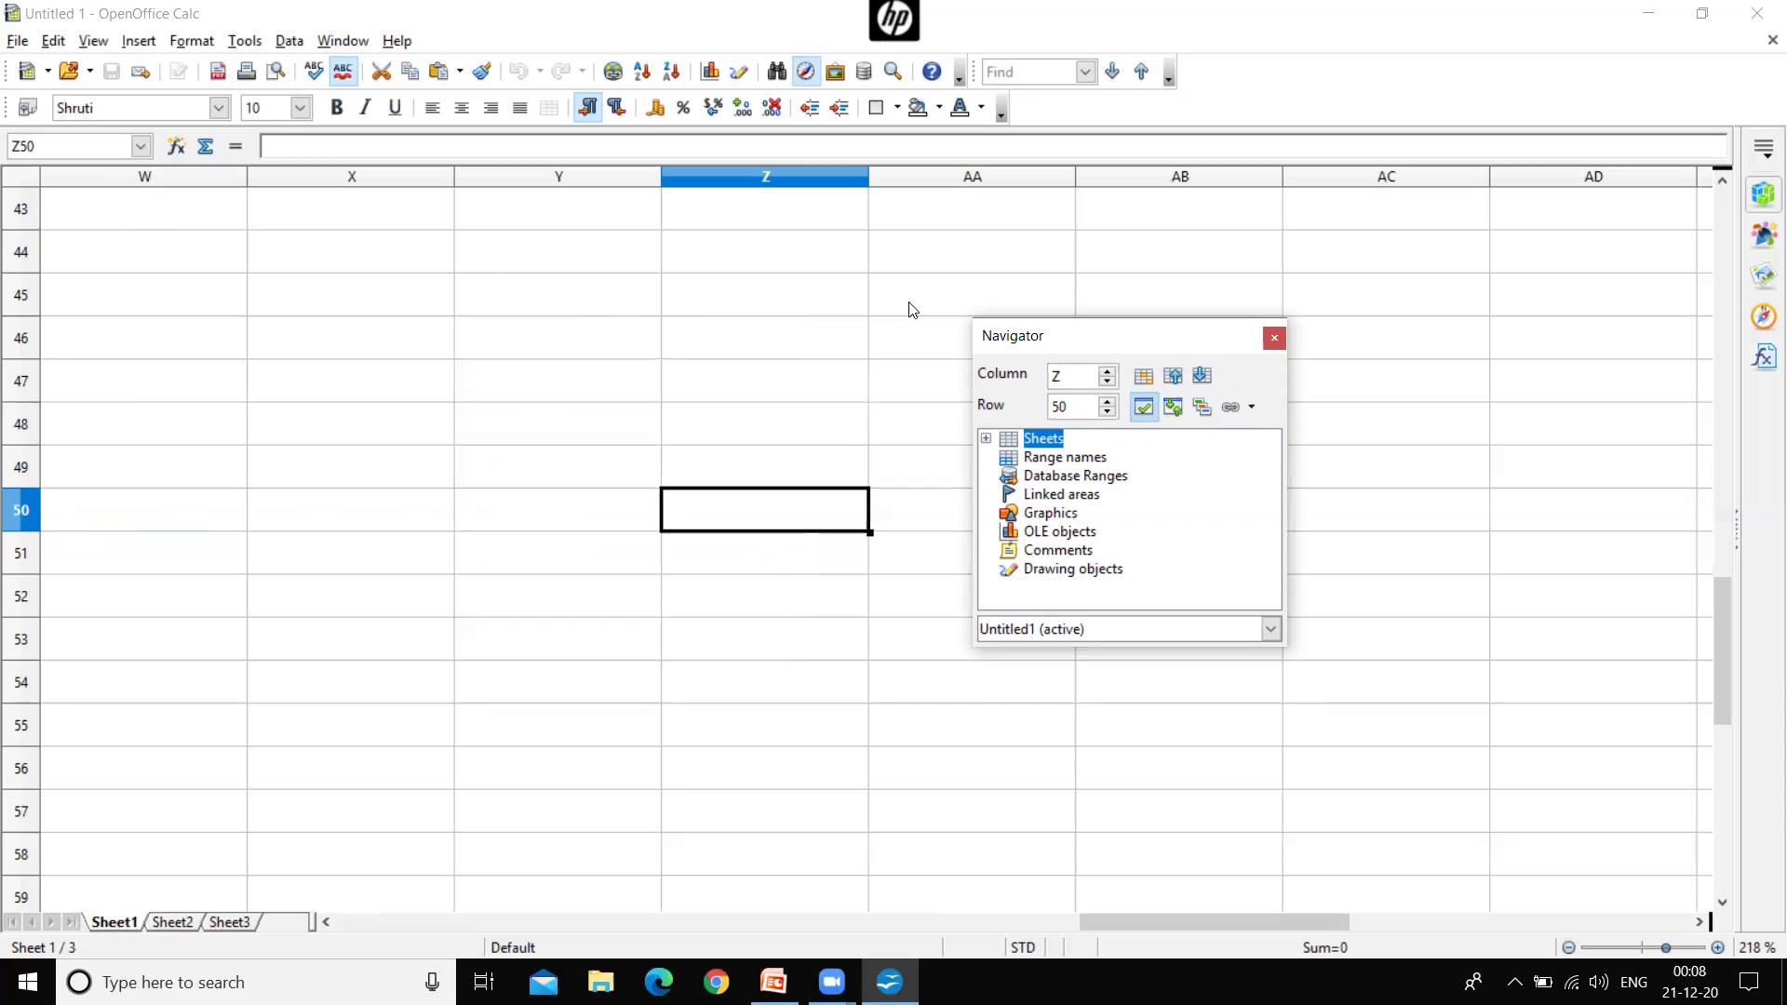
# - Go to column T, row 25 with the Navigator
pyautogui.click(1074, 376)
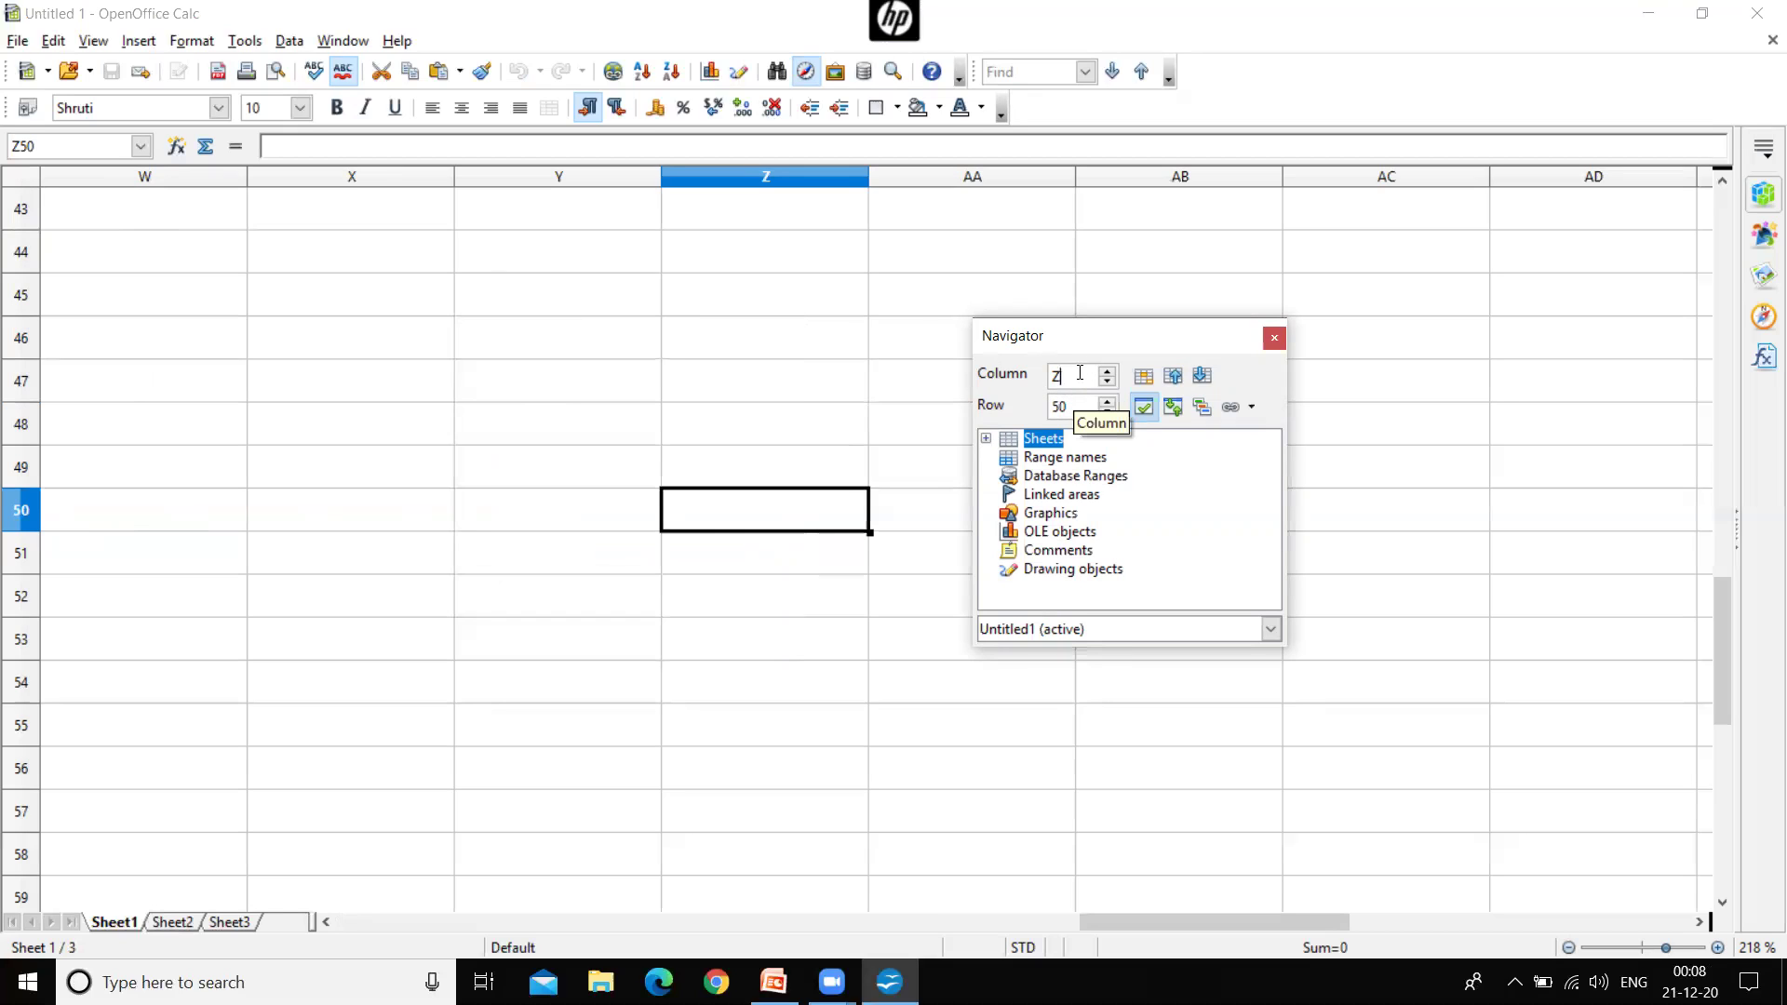
pyautogui.press('BackSpace')
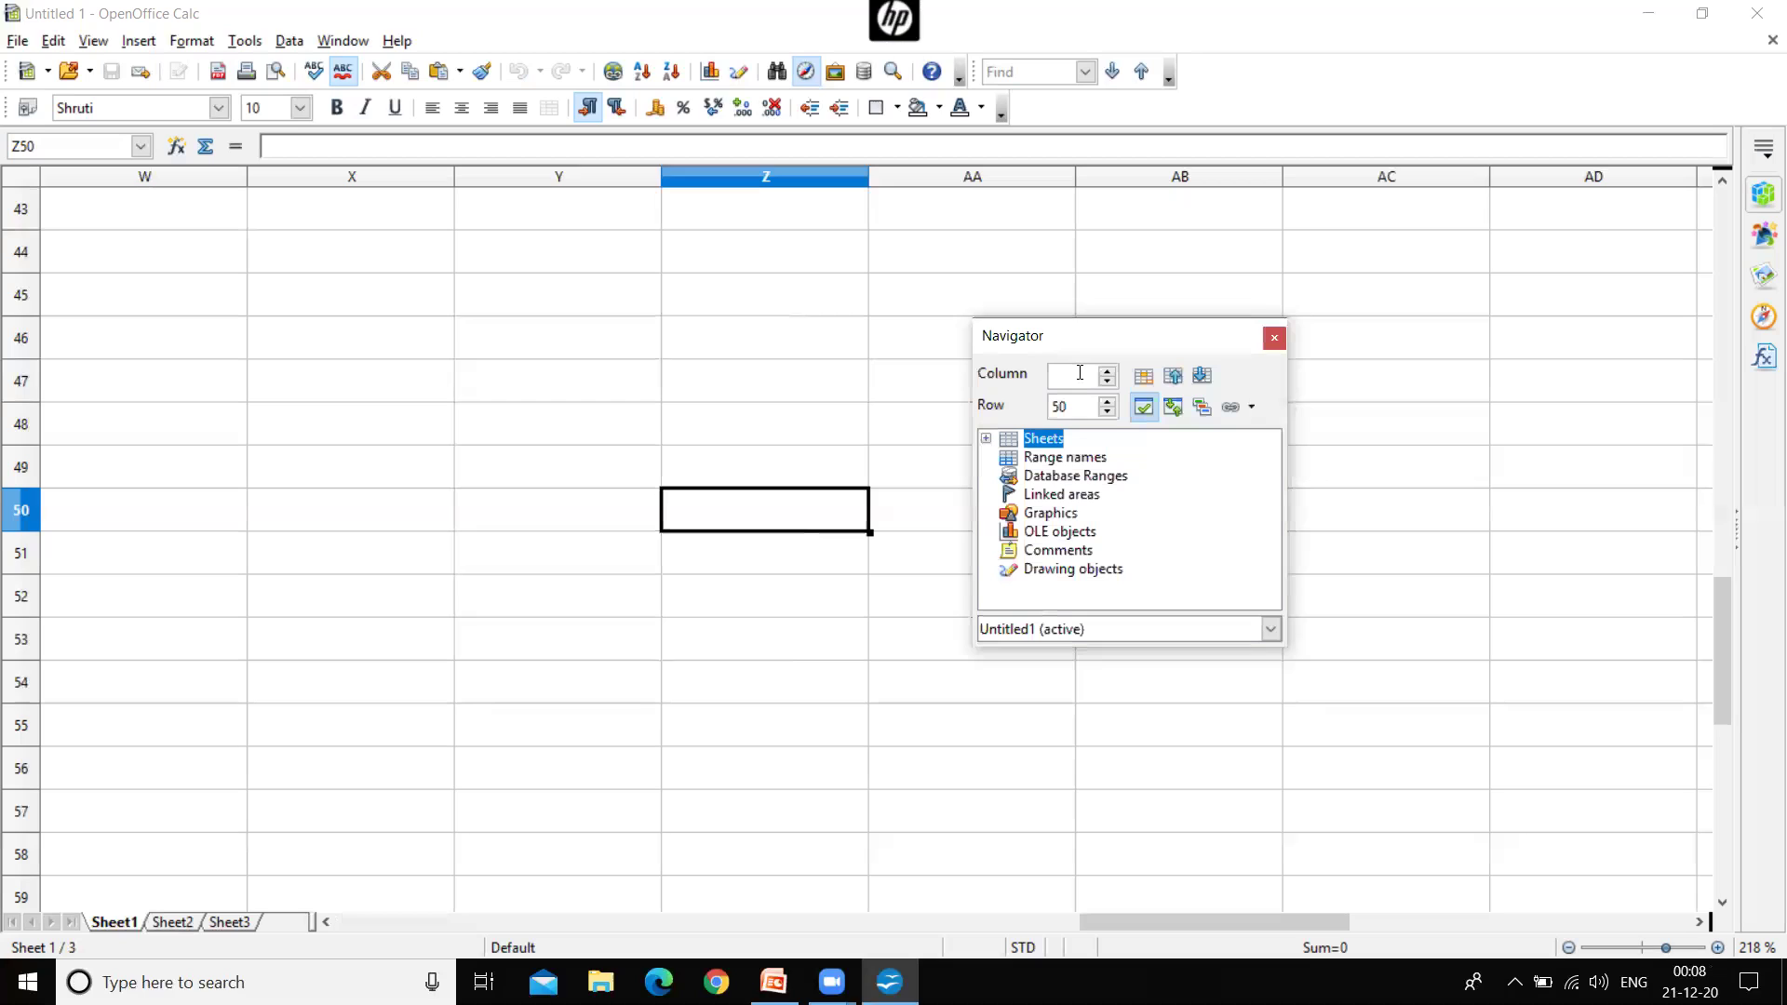
pyautogui.write('t')
pyautogui.click(1078, 407)
pyautogui.press('BackSpace')
pyautogui.press('BackSpace')
pyautogui.write('25')
pyautogui.press('Return')
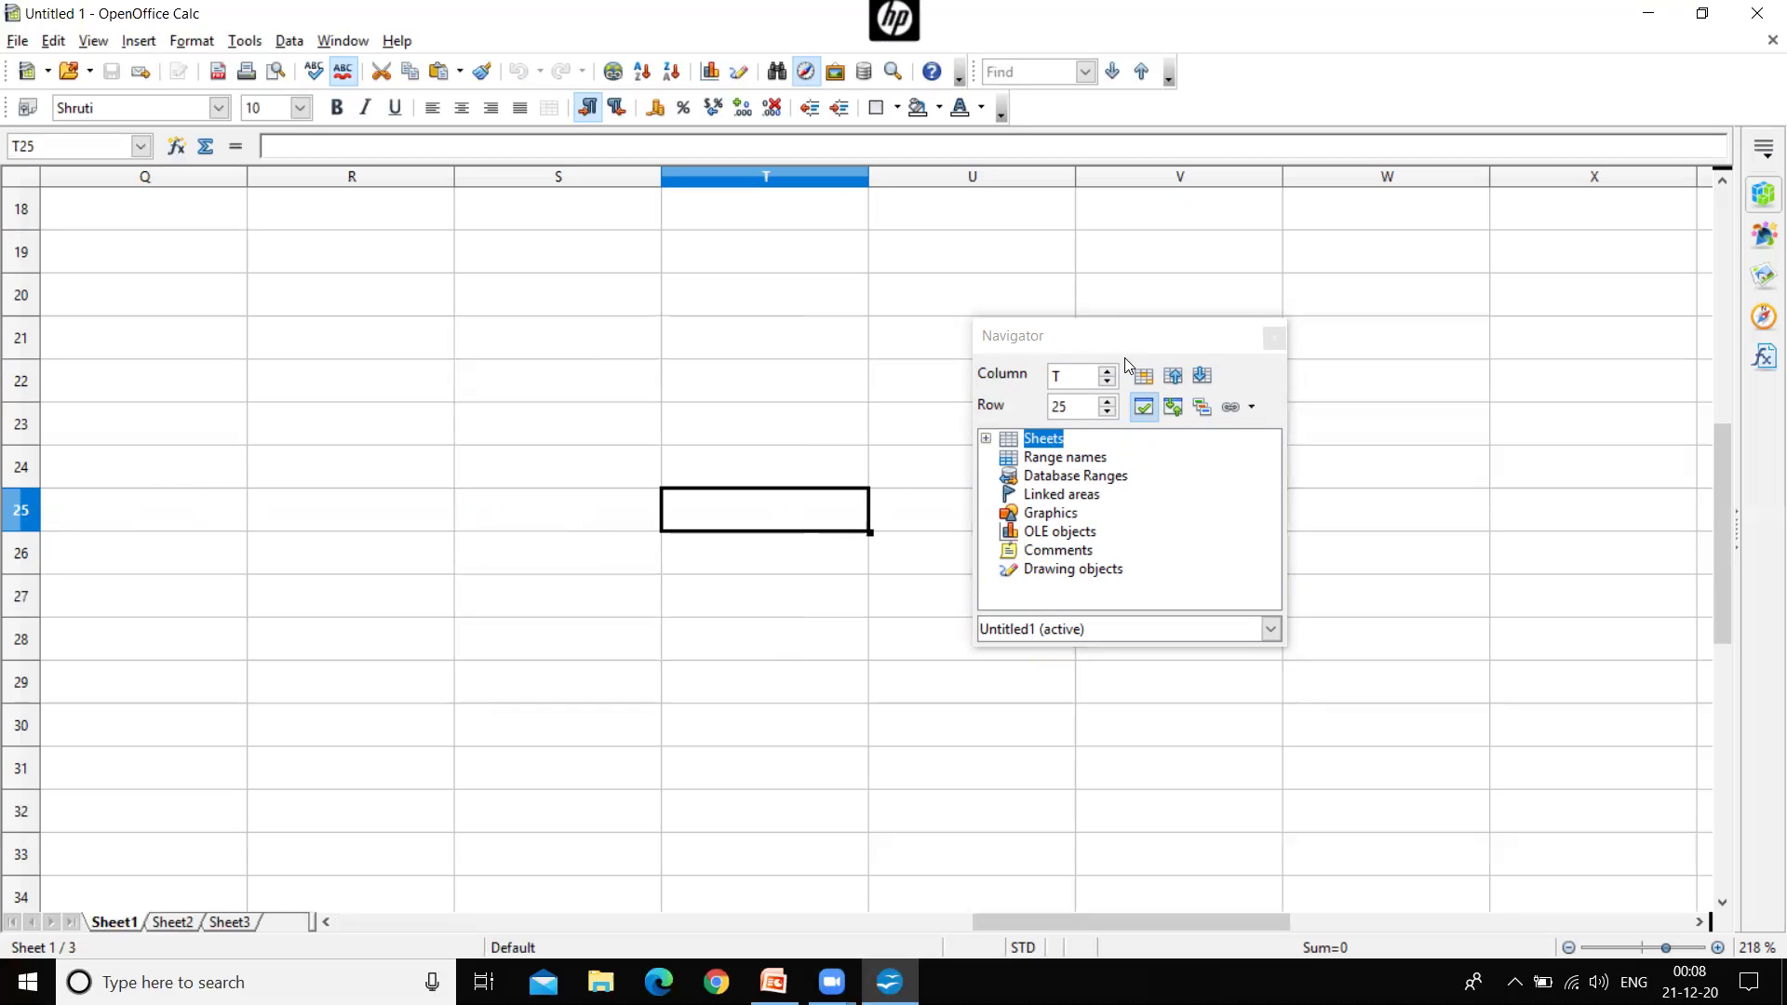
# - Close the Navigator and jump directly back to cell A1
pyautogui.click(1274, 341)
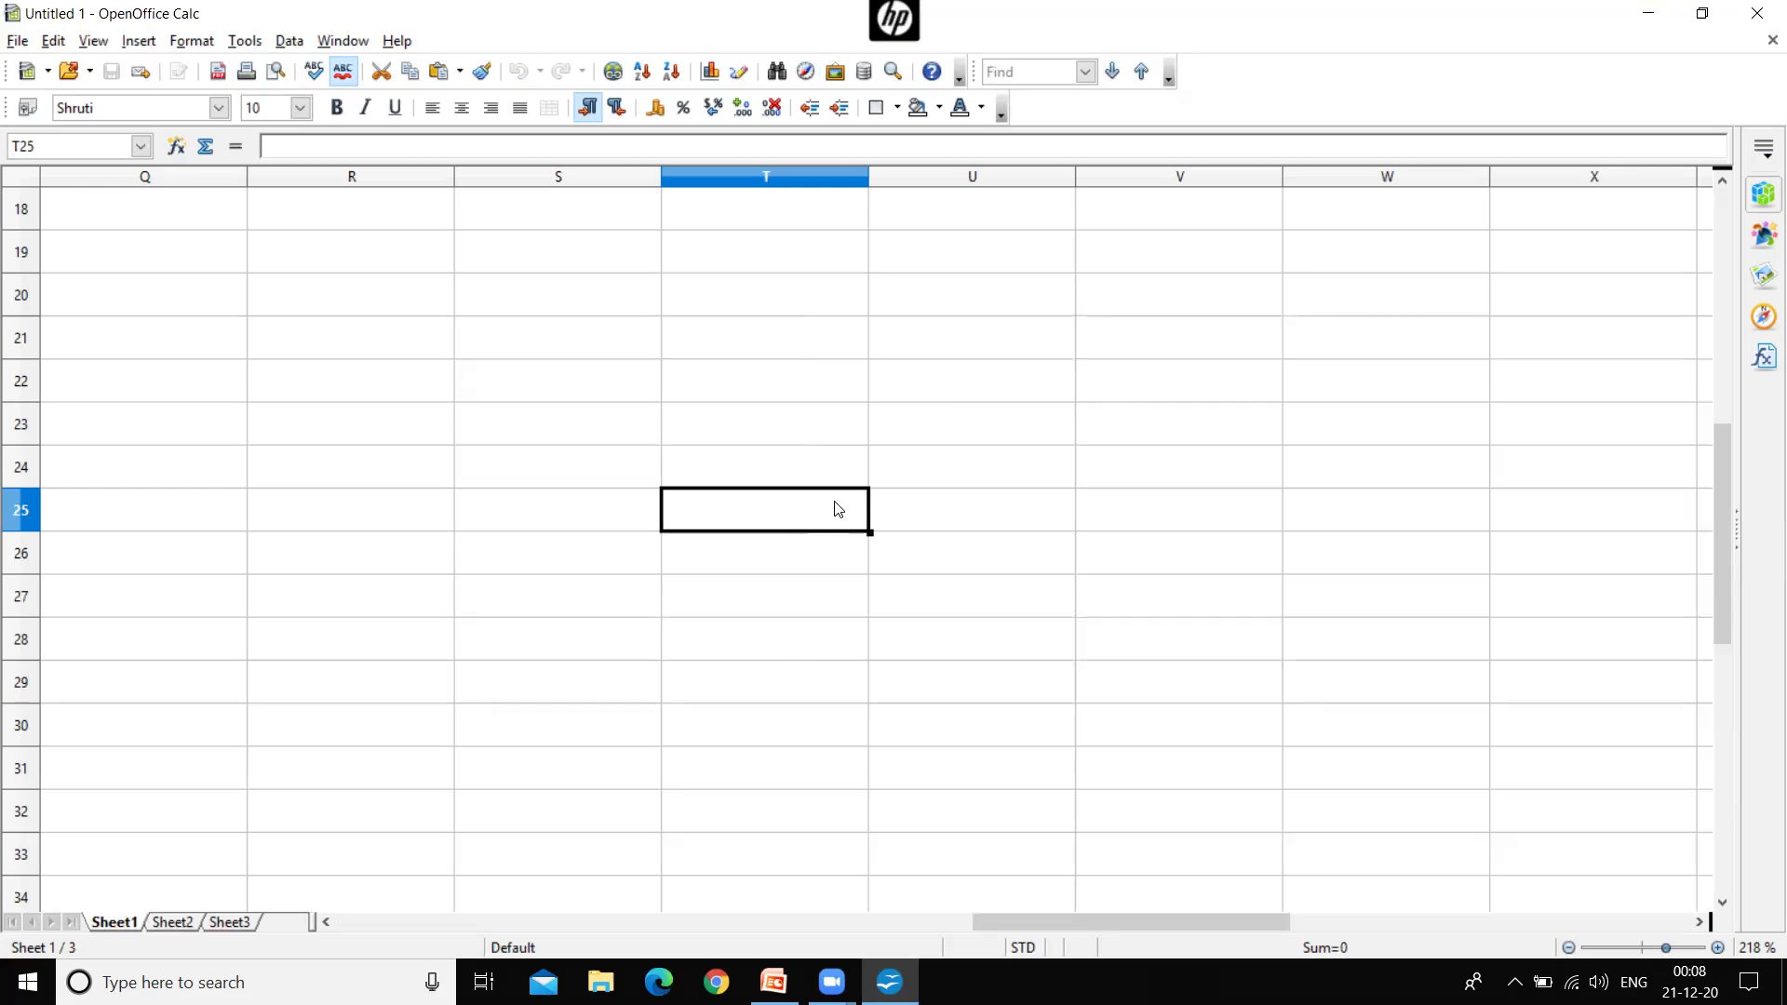
pyautogui.hotkey('ctrl', 'Home')
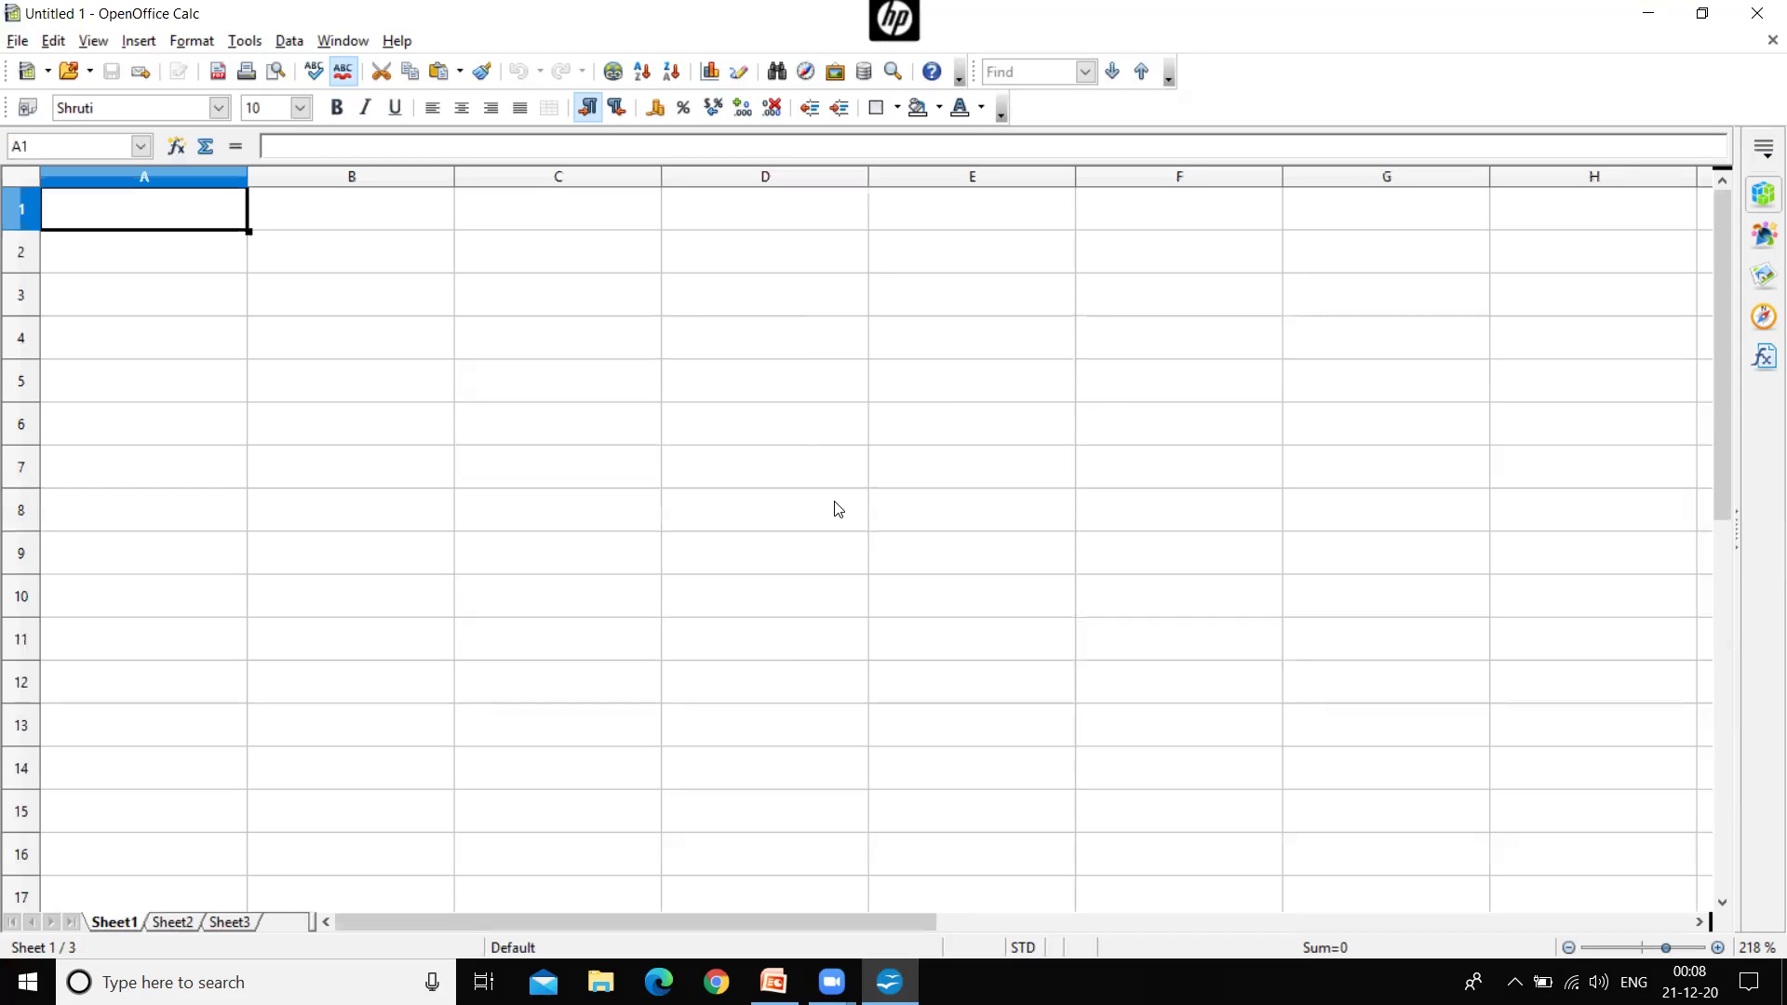